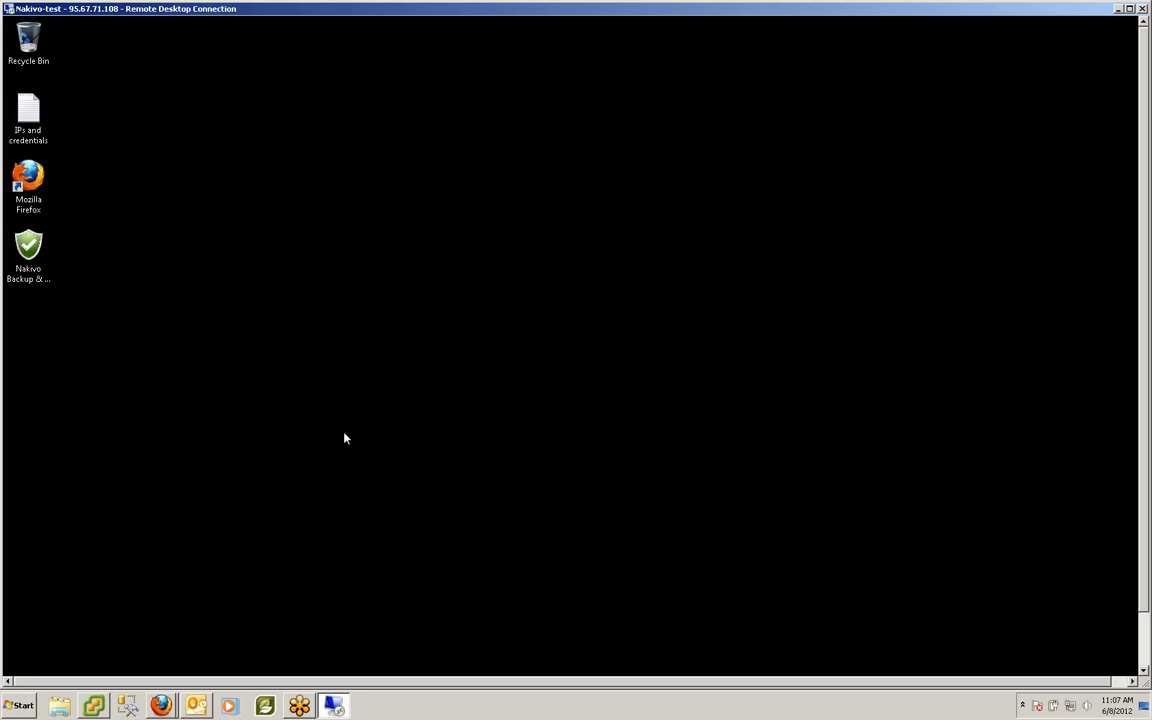
Step: Launch the Nakivo Backup & Replication installer from its remote desktop icon
click(28, 250)
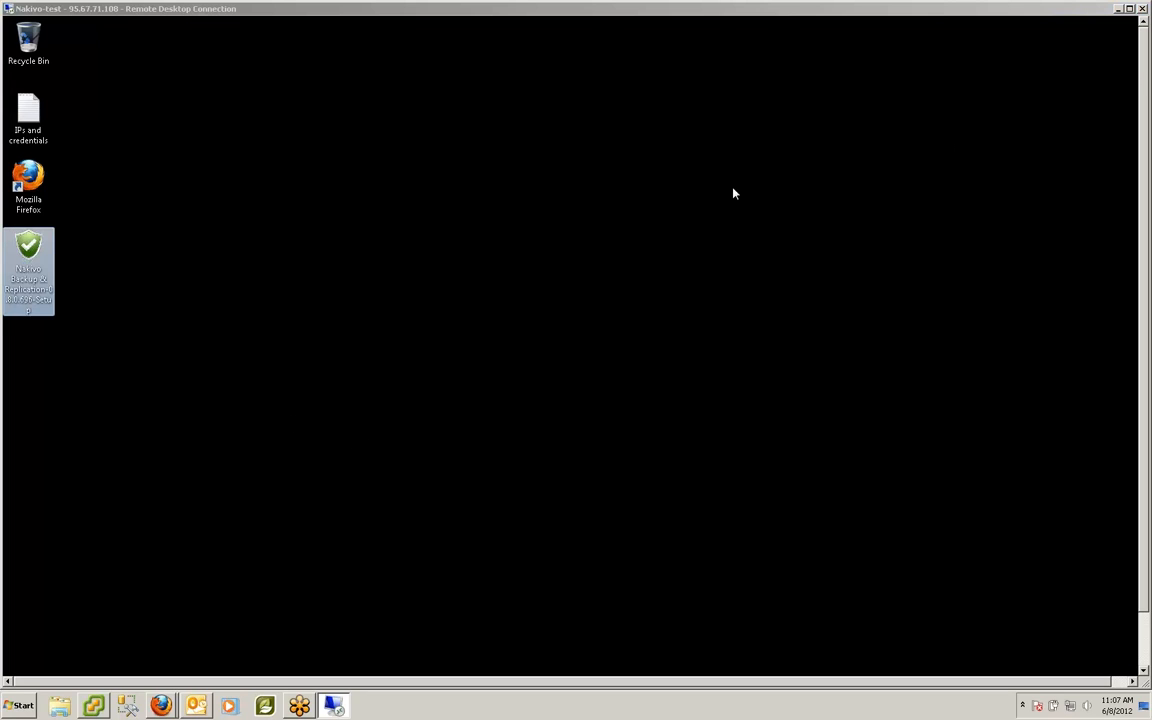
double_click(30, 250)
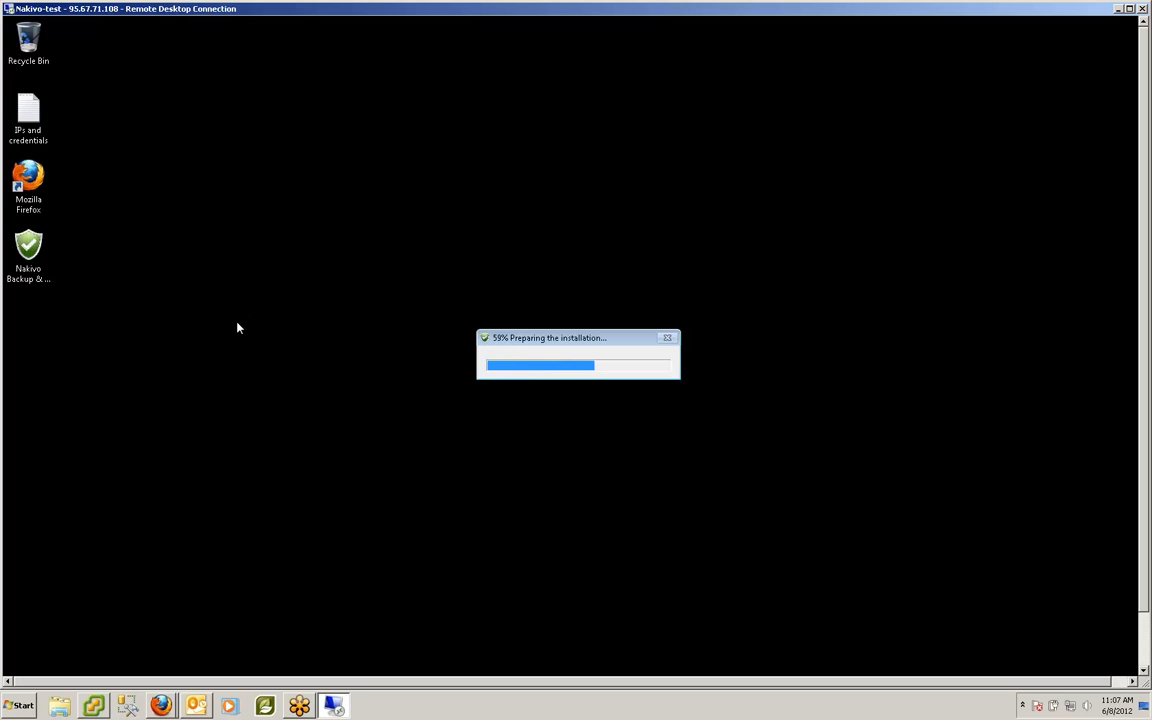
Step: Accept the license agreement and install Nakivo with the default options
click(1145, 620)
click(1145, 620)
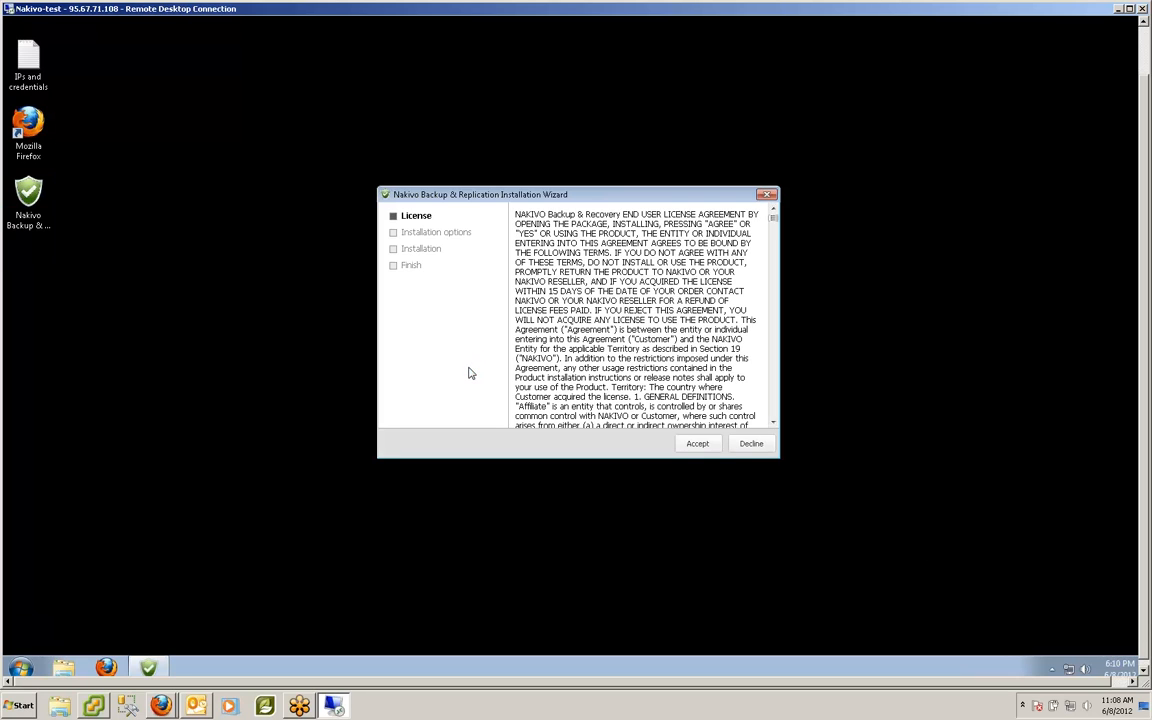
click(698, 446)
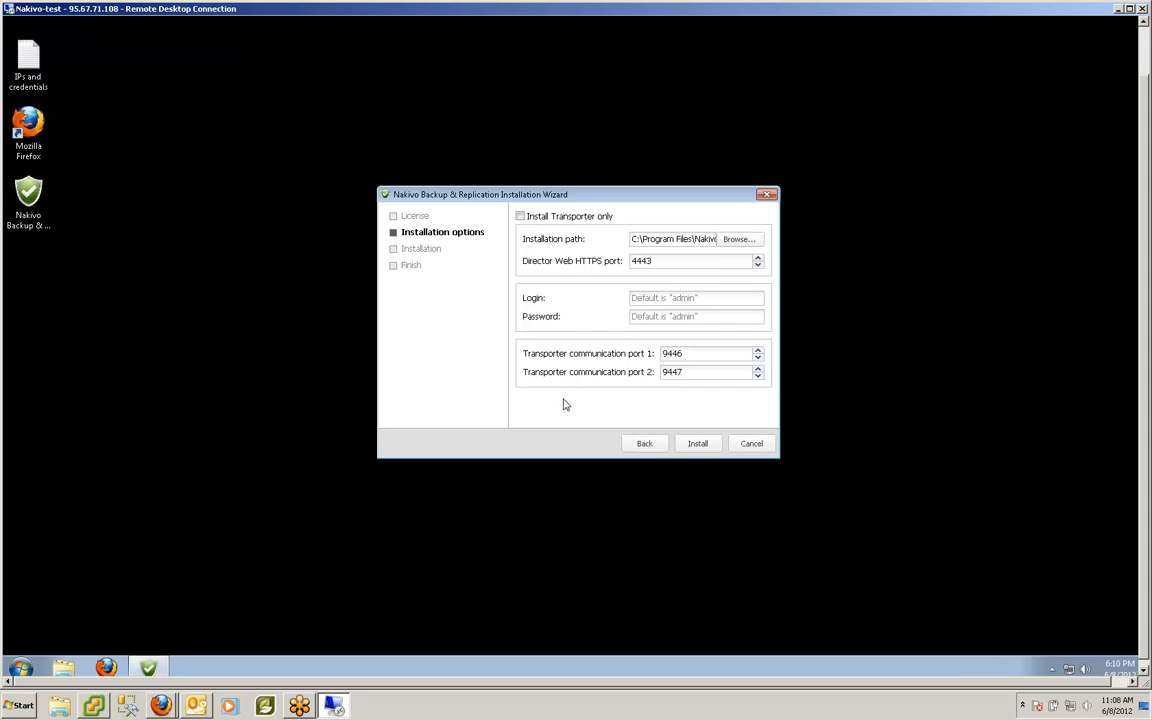
click(697, 446)
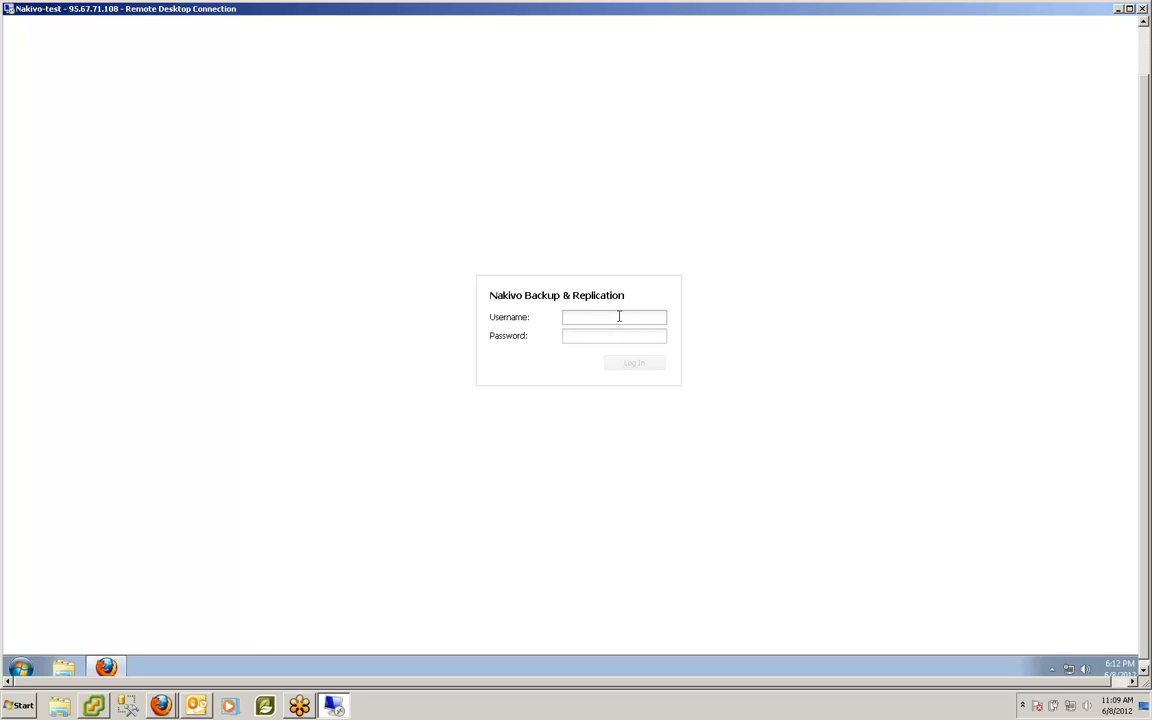
Step: Log in to the Nakivo web console as the admin user with its password
text(admin)
key(Tab)
text(••)
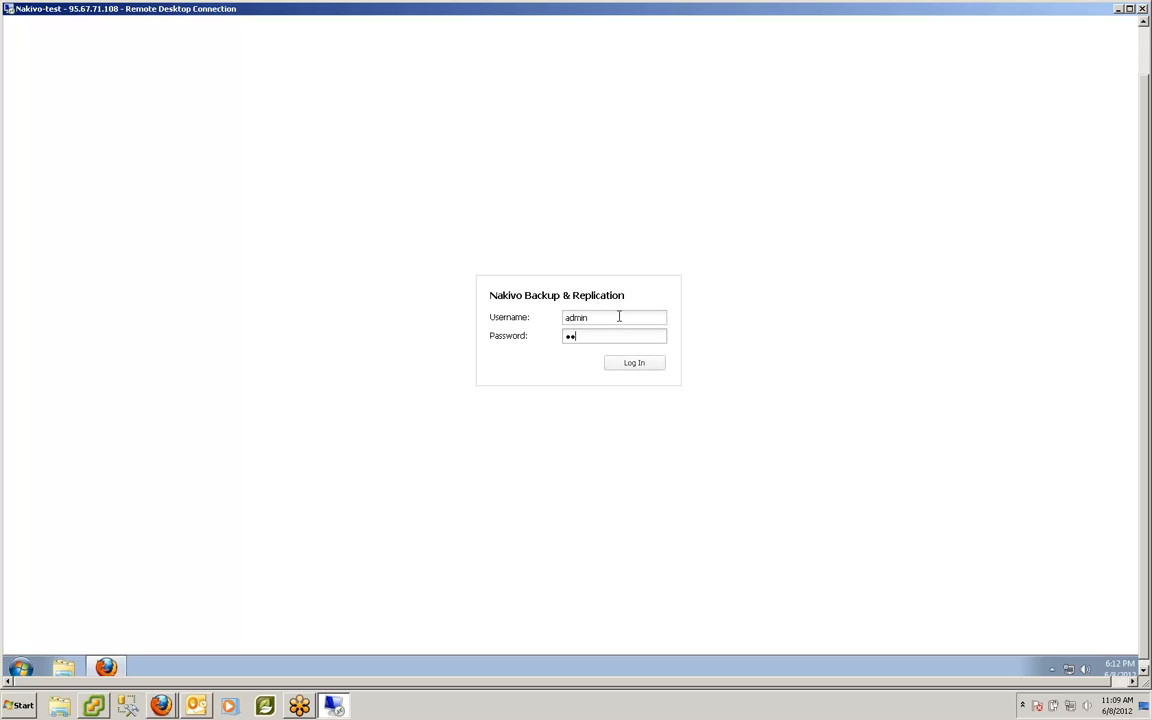
text(•••)
click(641, 372)
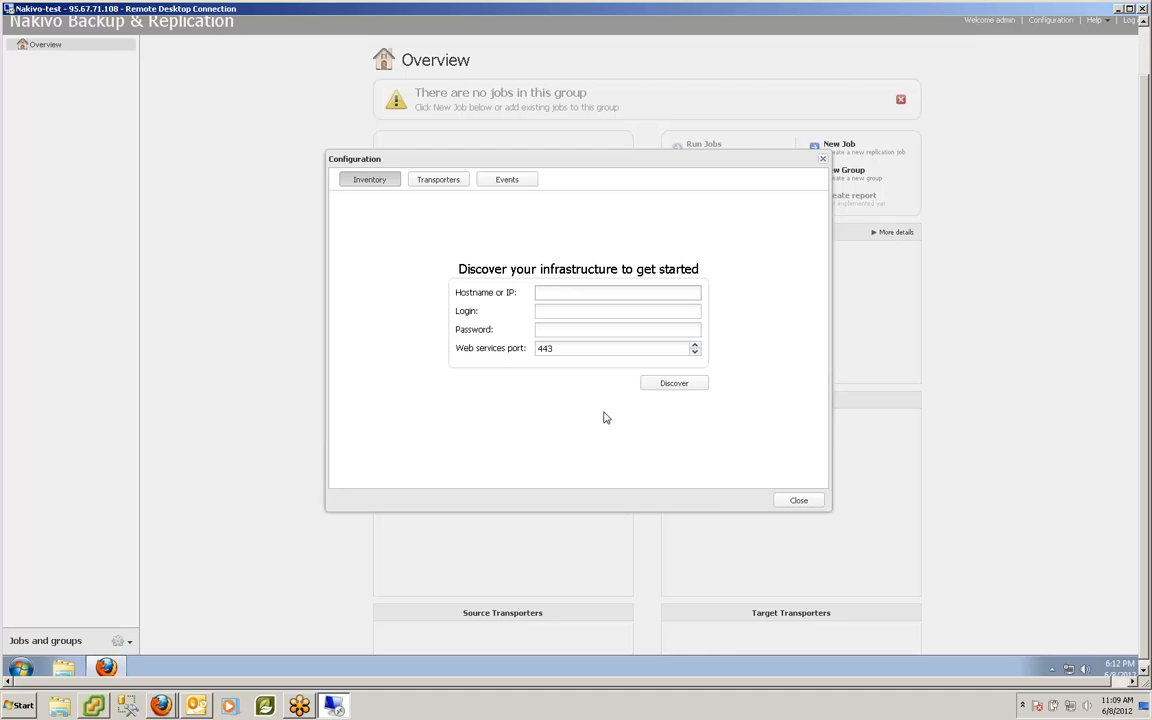
Step: Discover the server at 10.30.50.8 using its admin login and password
text(10.30.50.8)
click(608, 311)
text(admin)
key(Tab)
text(p)
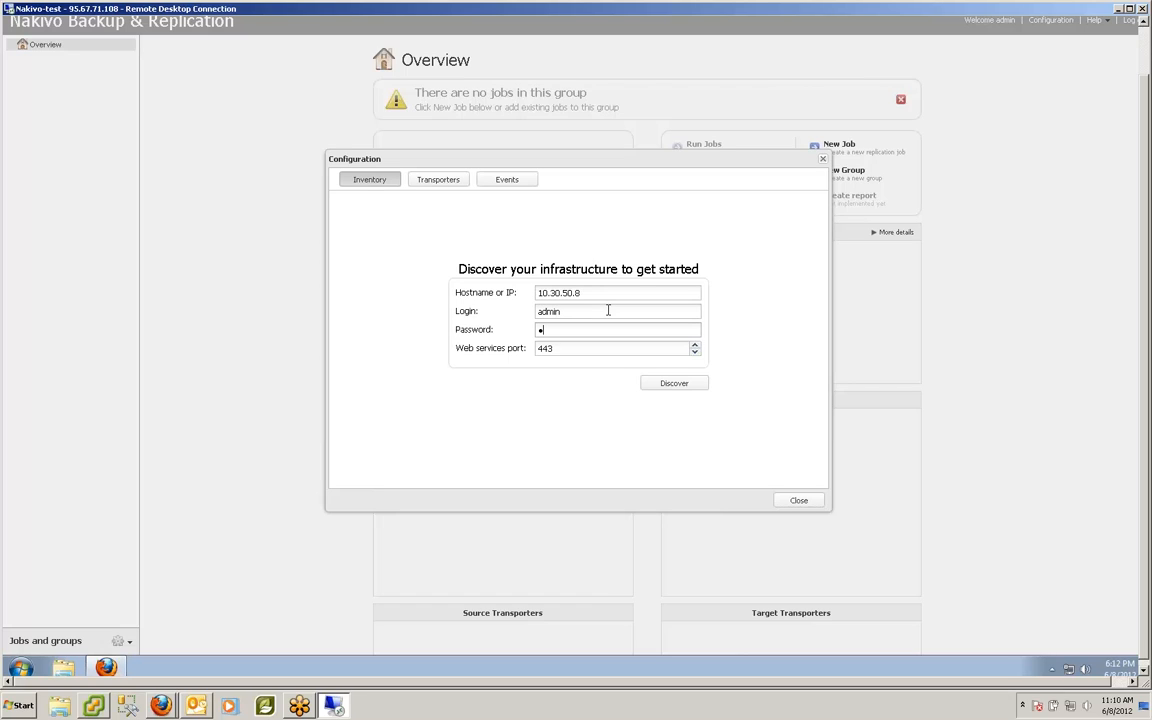
text(****)
click(667, 386)
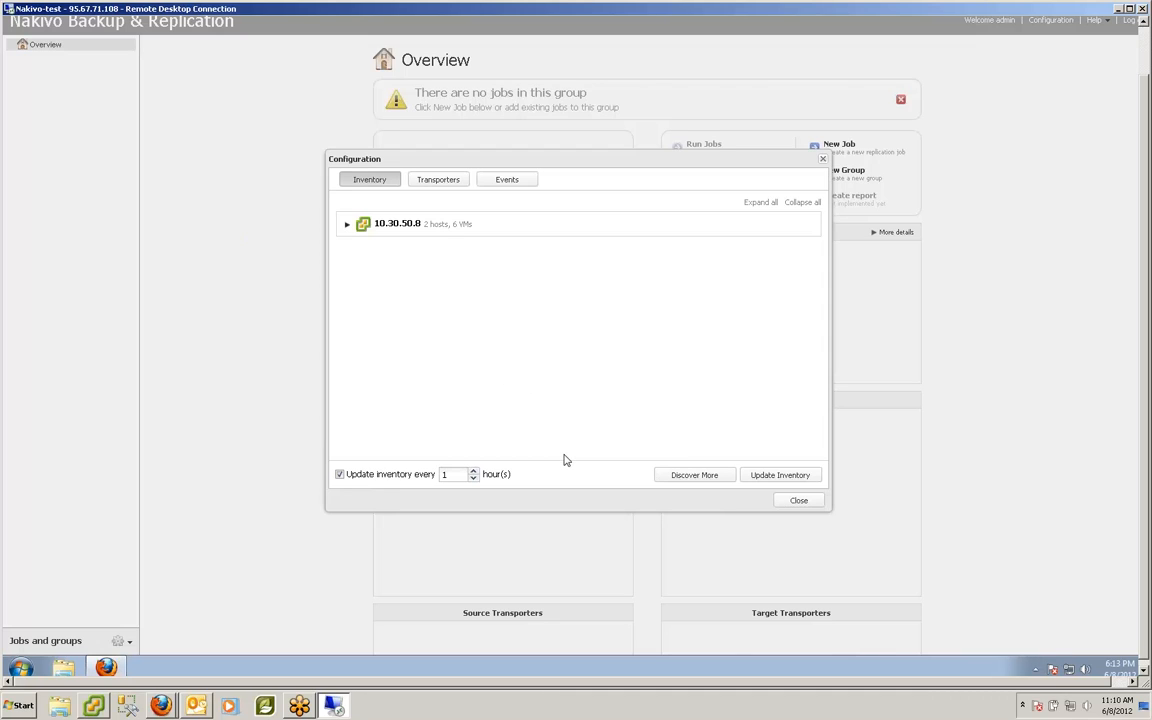
Step: Discover a second server at 10.30.40.8 with its admin login and password
click(697, 477)
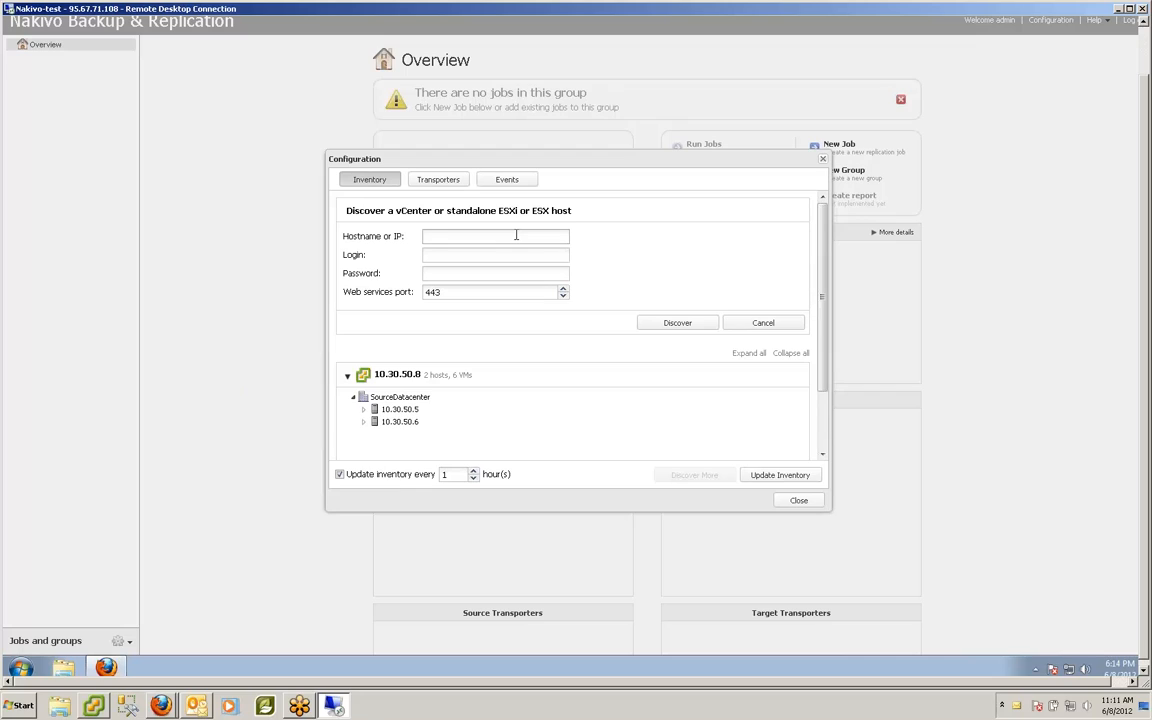
text(10.30.40.8)
click(507, 254)
text(admin)
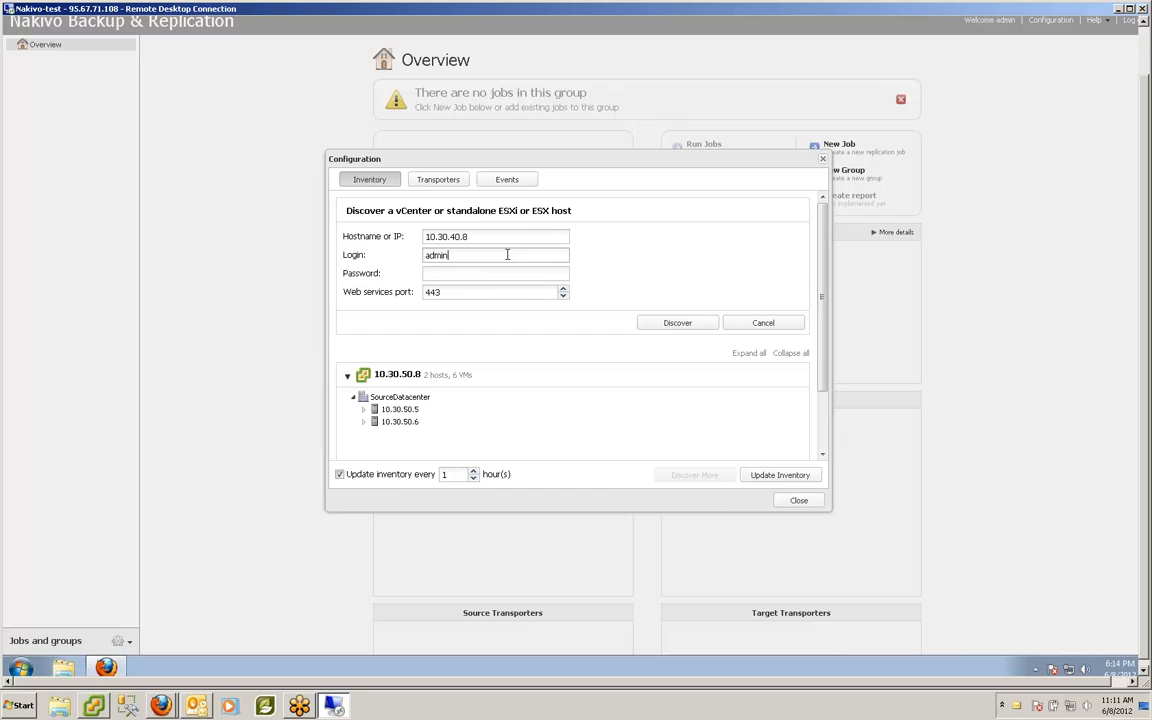
key(Tab)
text(•••••)
click(658, 323)
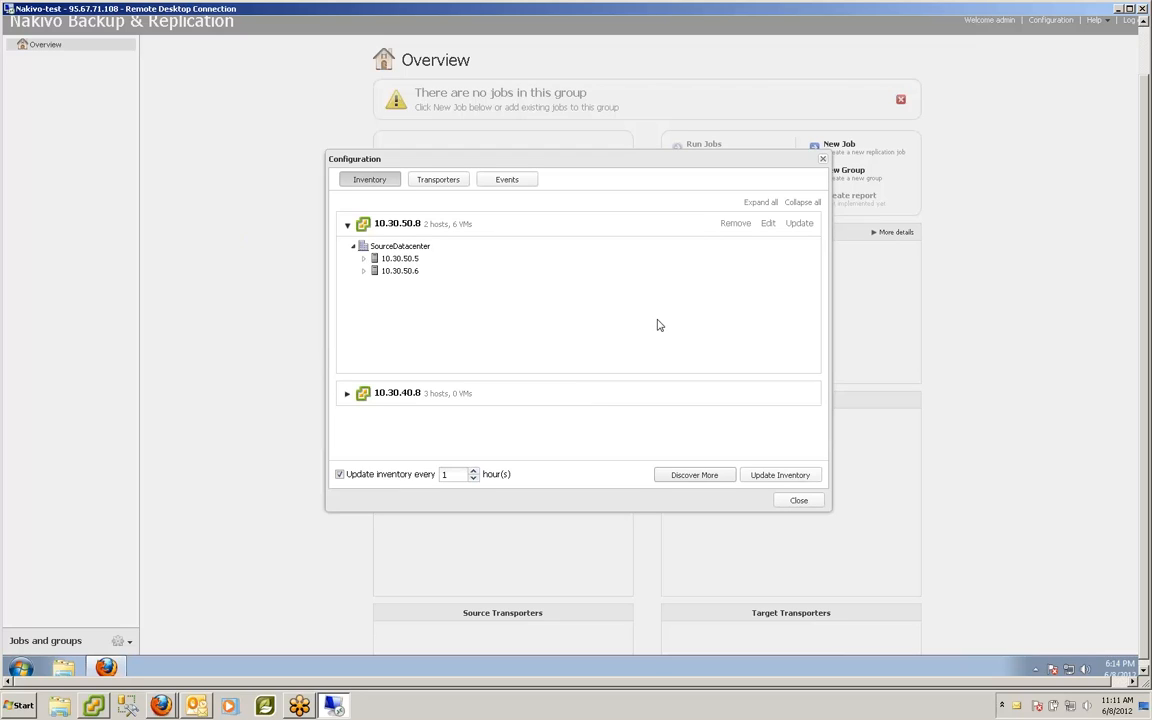
Step: Expand the 10.30.40.8 inventory entry to reveal Customers and ExternalCustomers
click(346, 393)
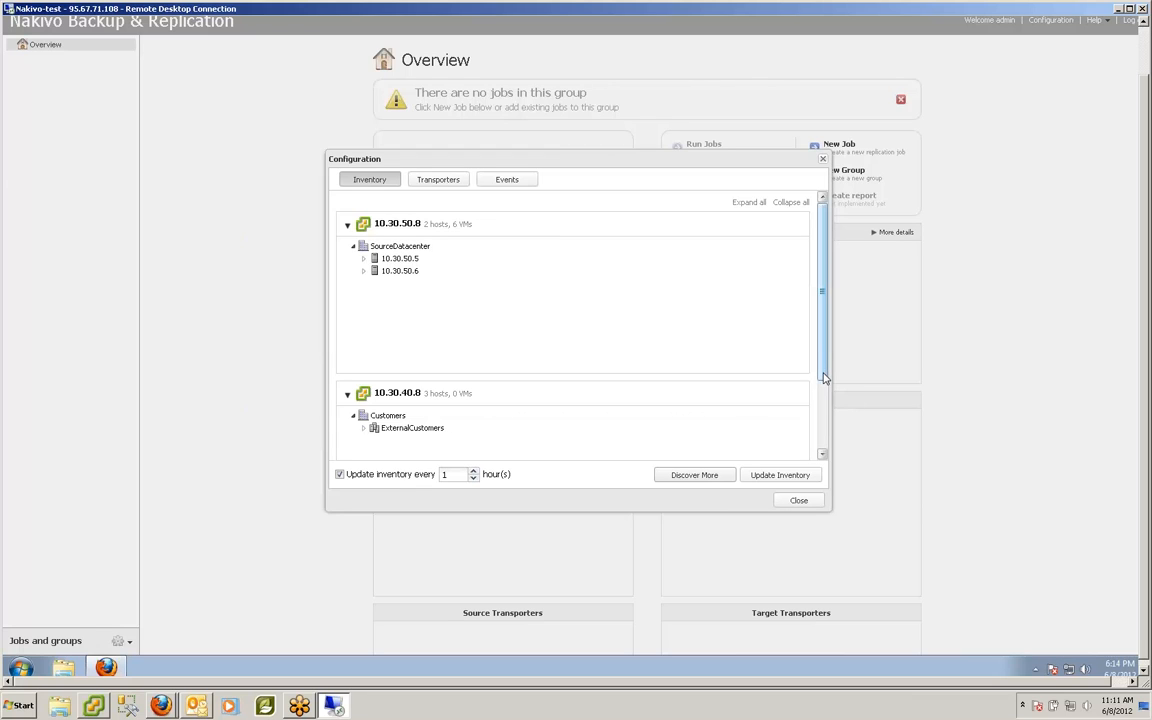
scroll(828, 405, down, 1)
drag(828, 405, 825, 370)
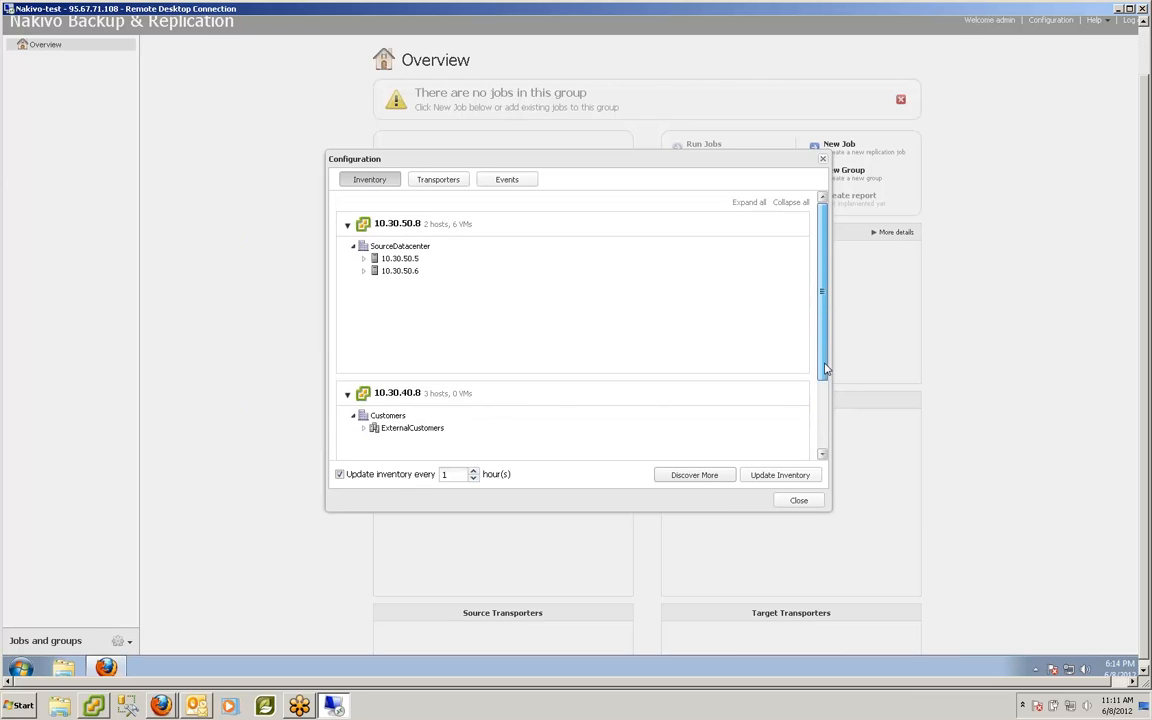
Step: Close Configuration, start a new replication job, and move past Step 1
click(796, 501)
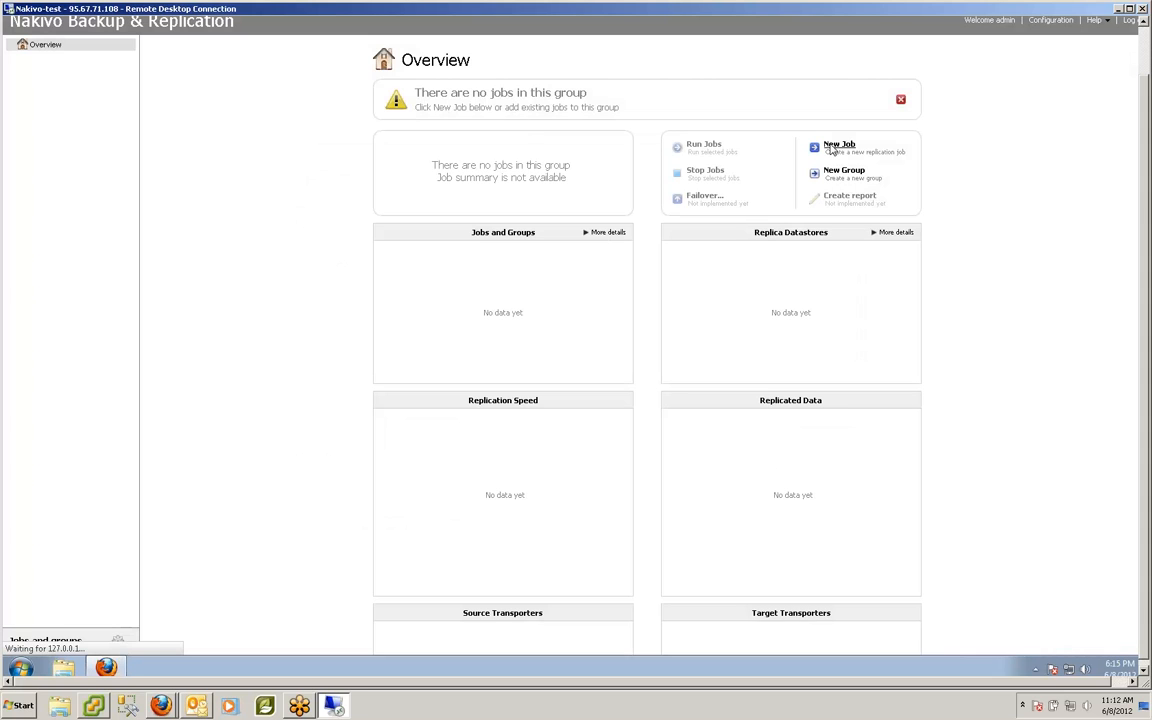
click(832, 147)
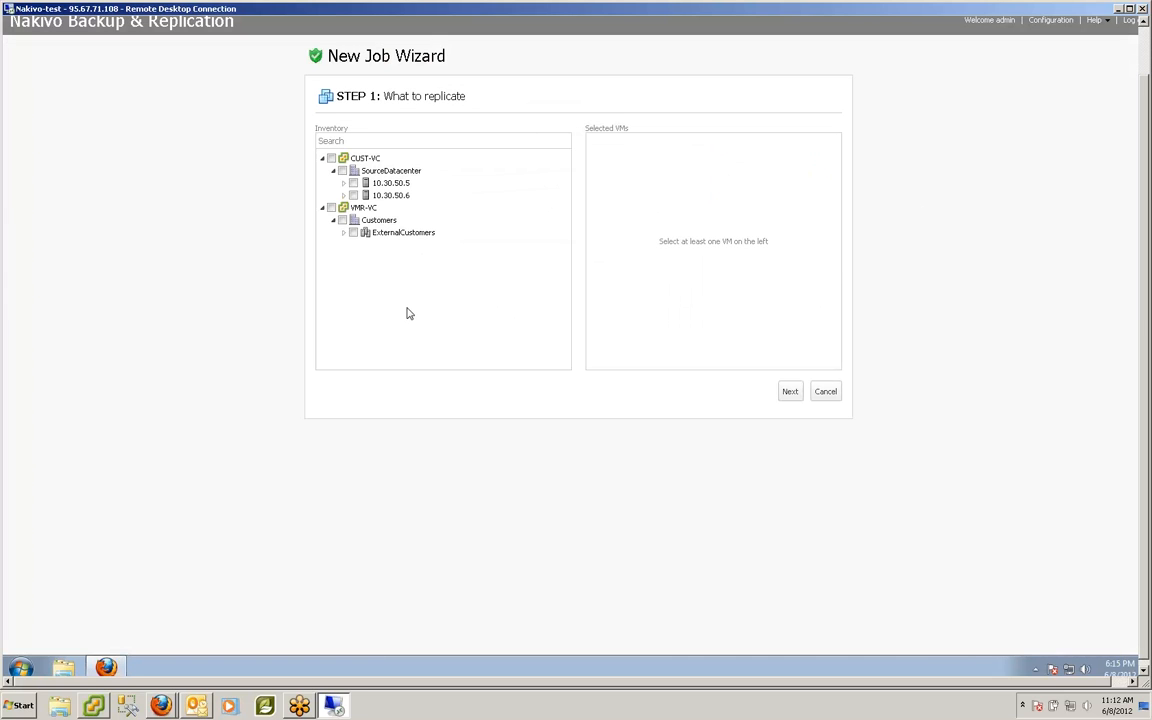
click(790, 393)
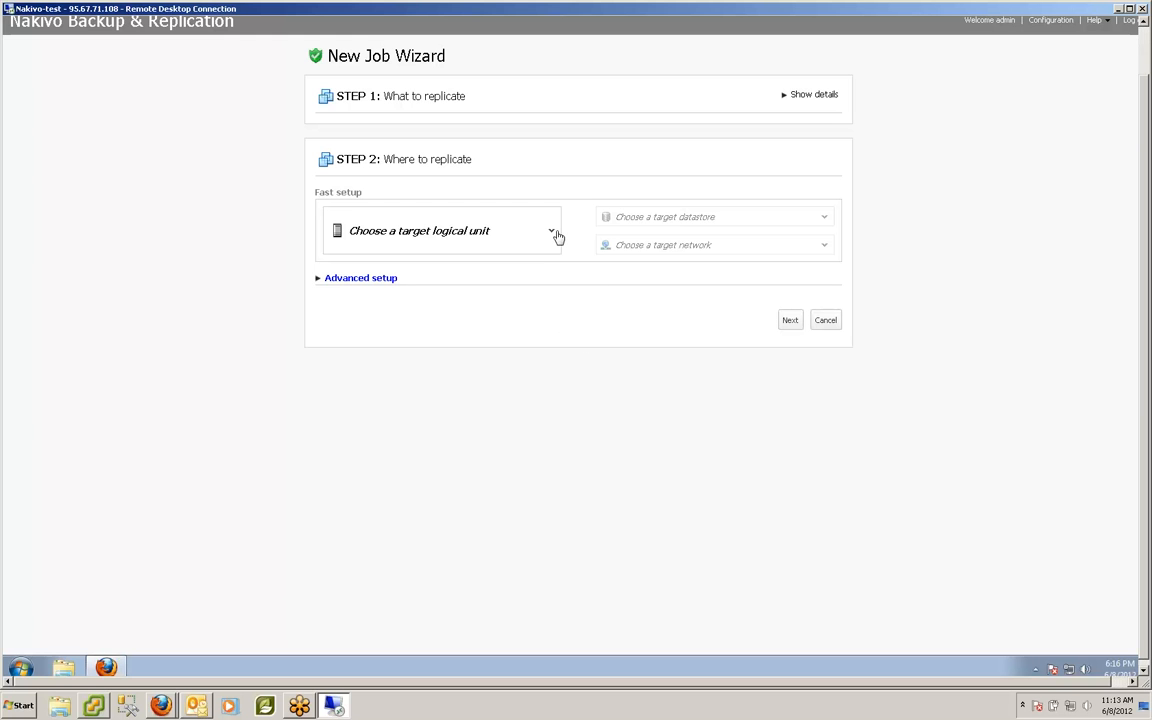
Step: Set the target to host destinationhost01.vmr.local under VMR-VC > Customers > ExternalCustomers
click(552, 234)
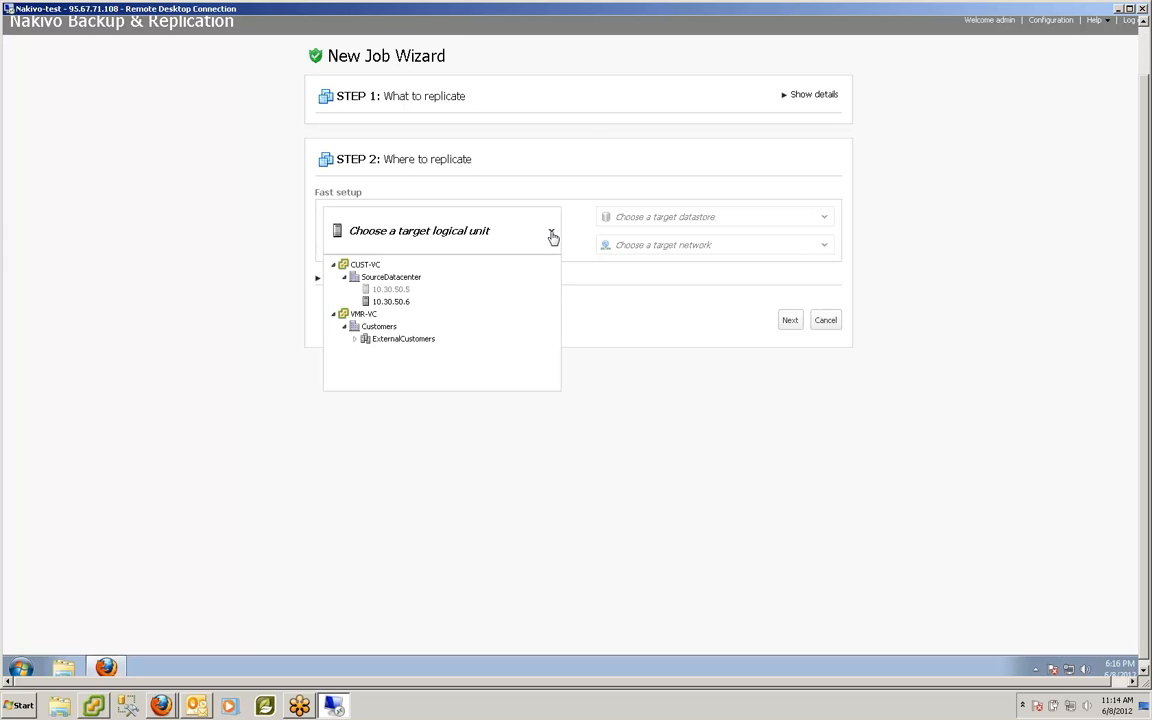
click(628, 303)
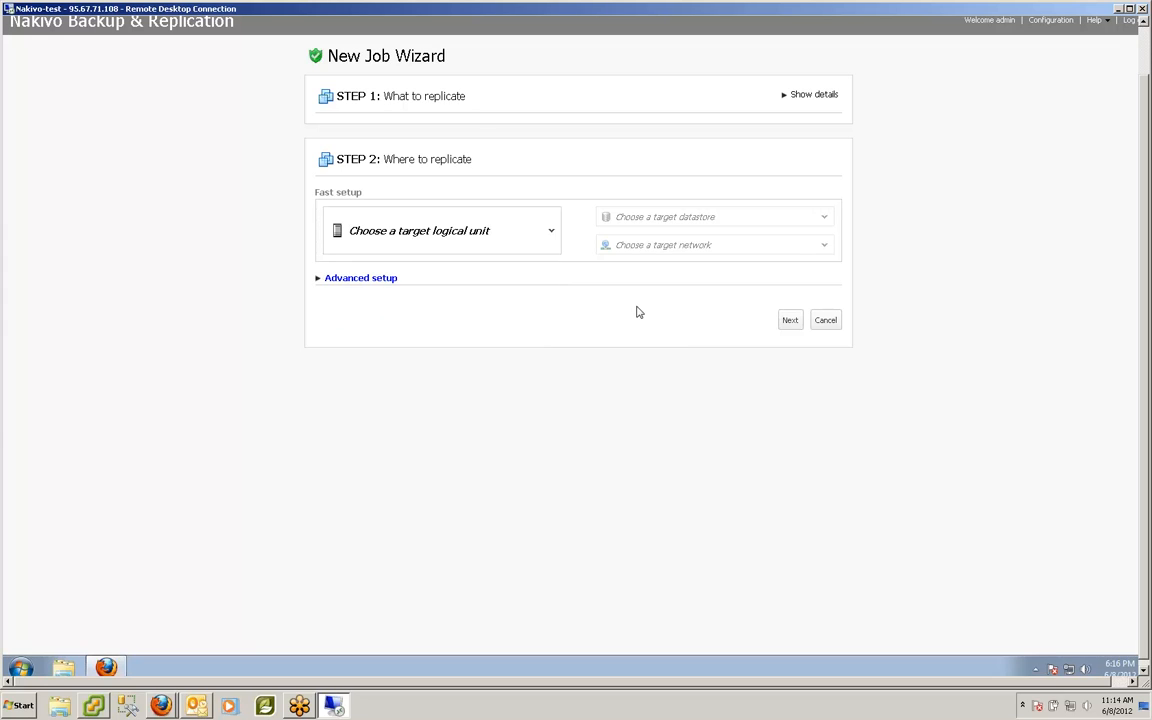
click(549, 233)
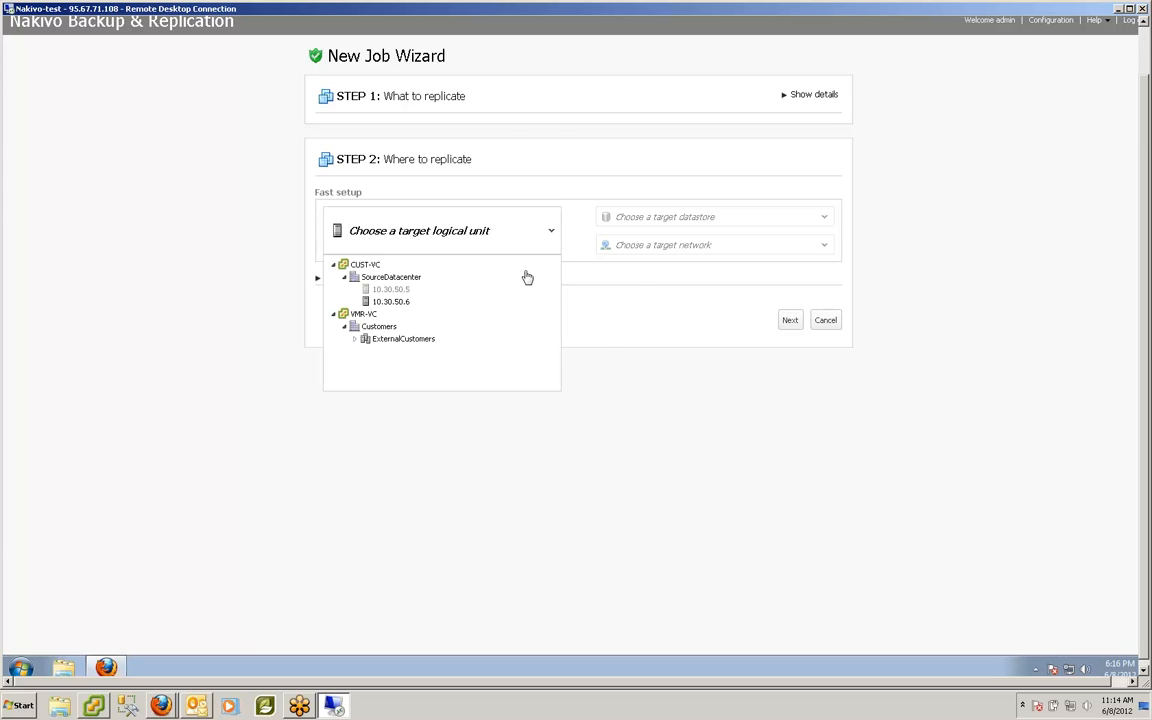
click(405, 339)
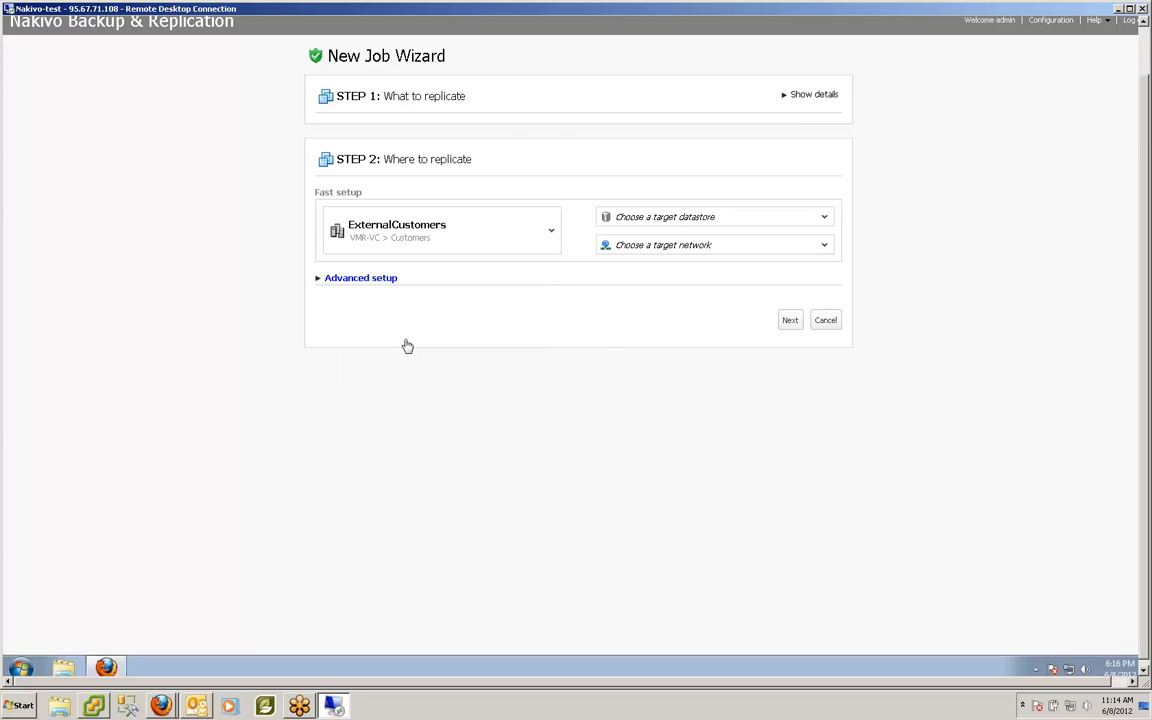
click(551, 232)
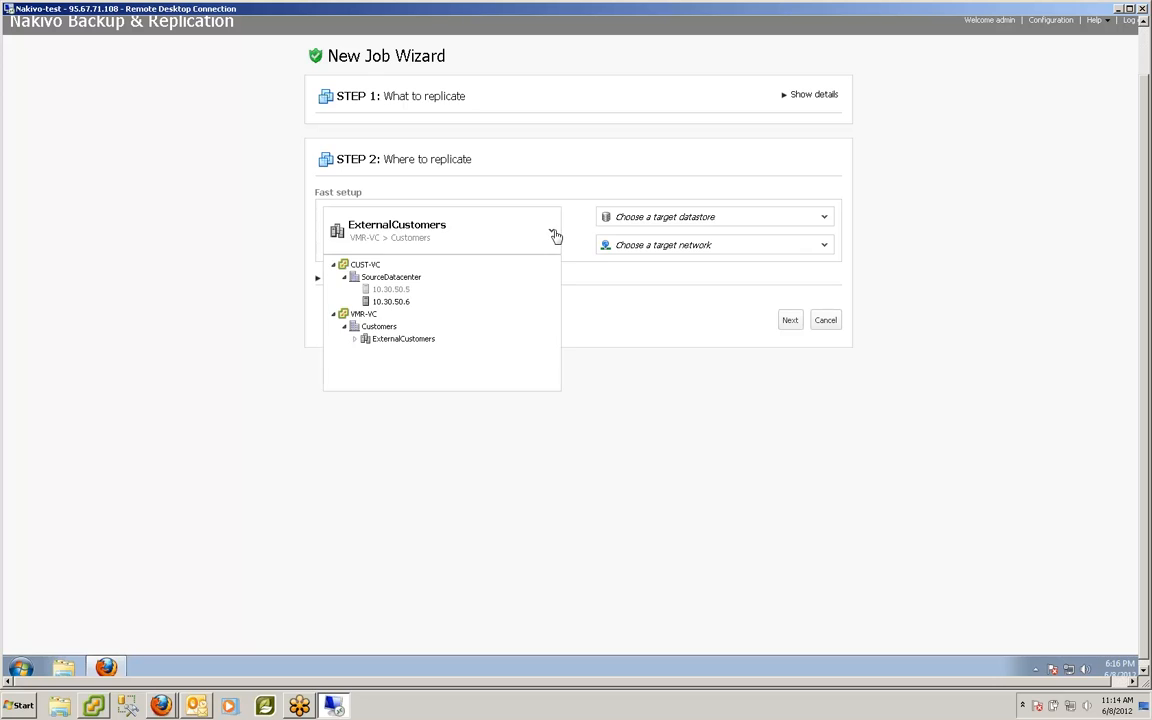
click(356, 341)
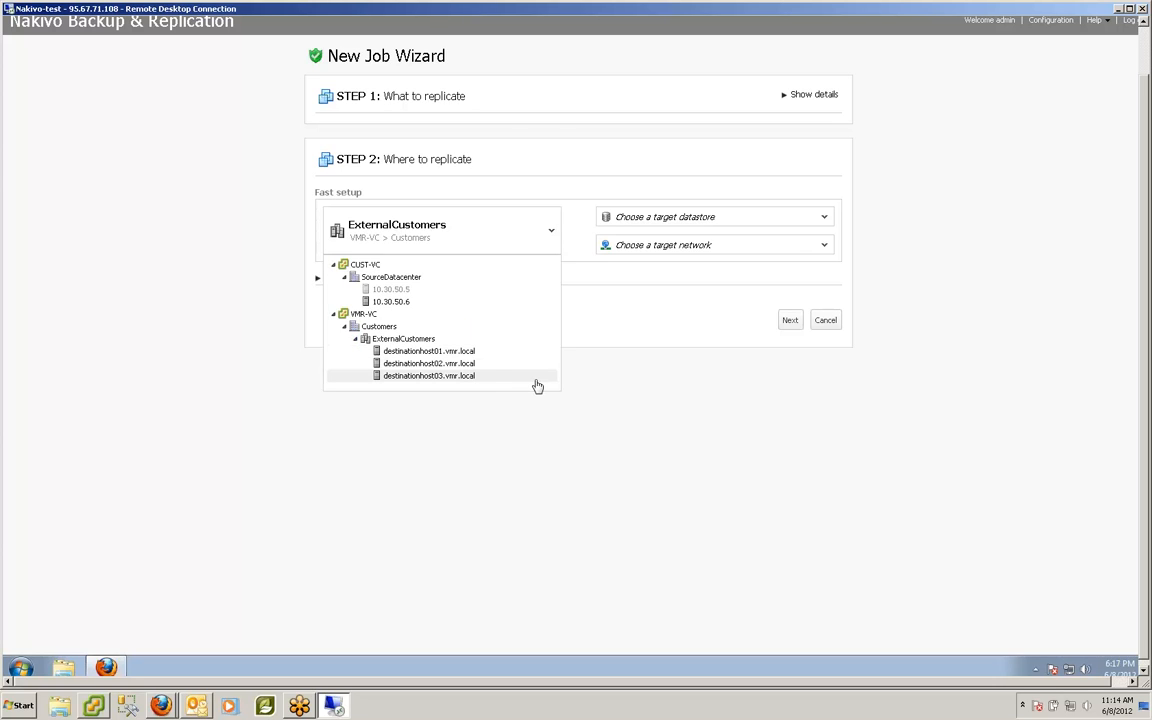
click(481, 352)
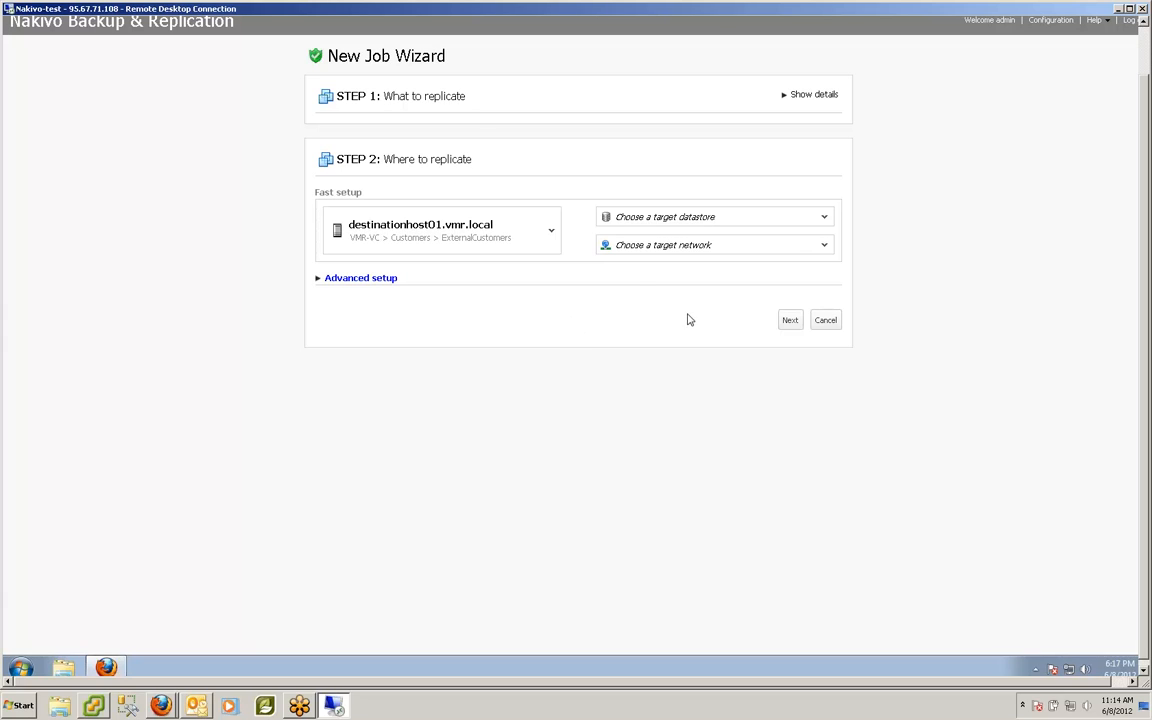
Step: Choose datastore DestinationStorage01 and network DestinationNetwork01, then show per-VM mappings
click(825, 219)
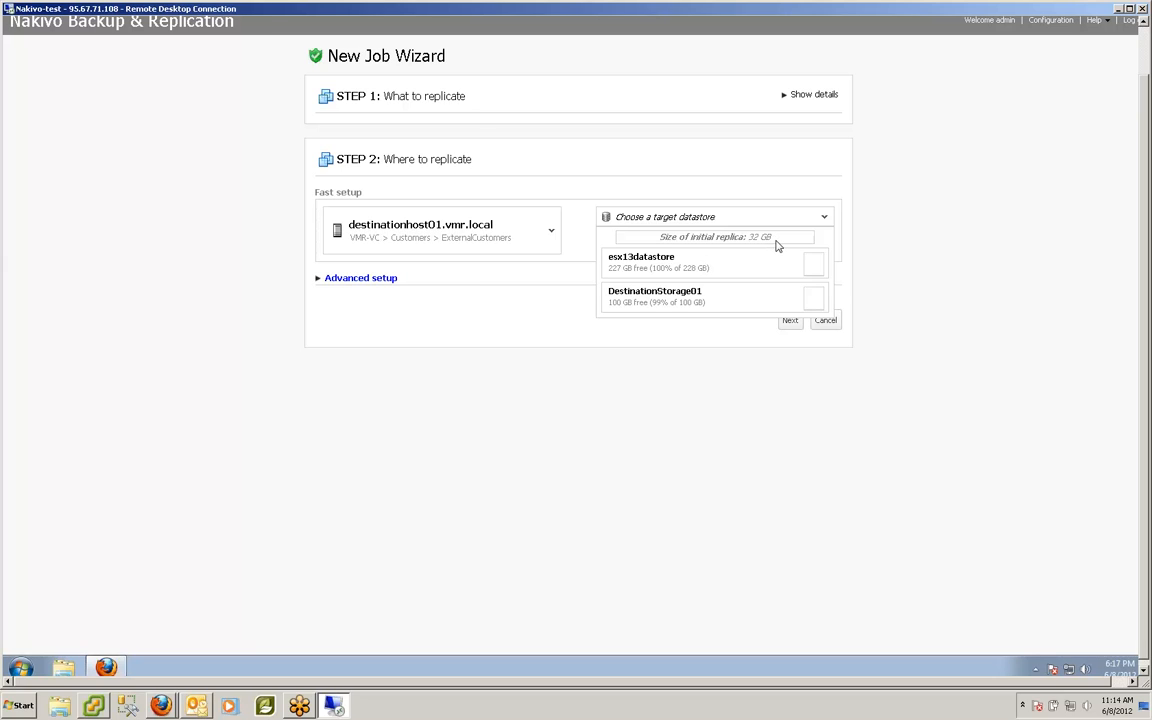
click(816, 303)
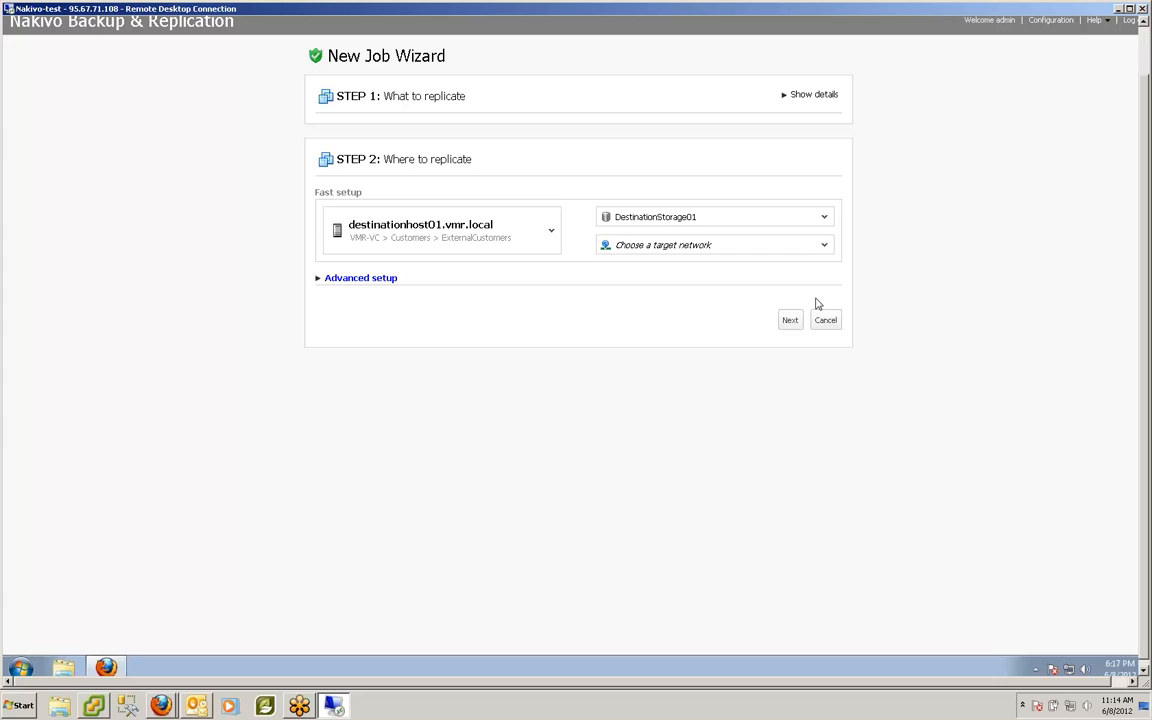
click(825, 220)
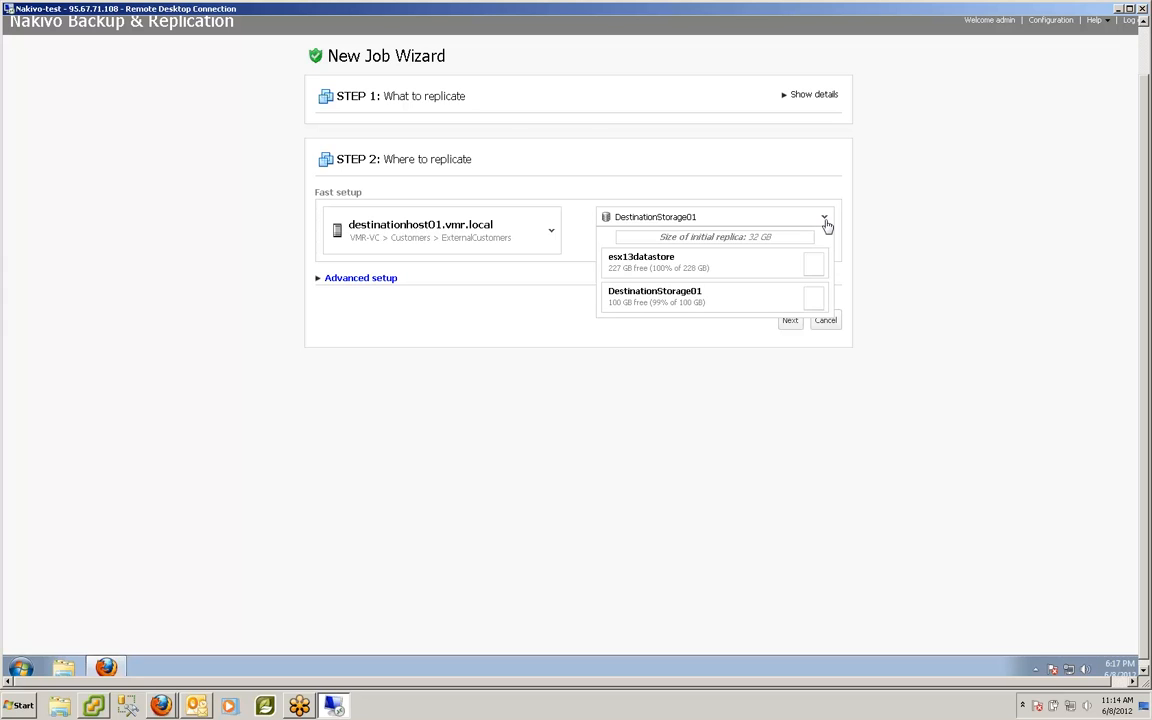
click(725, 298)
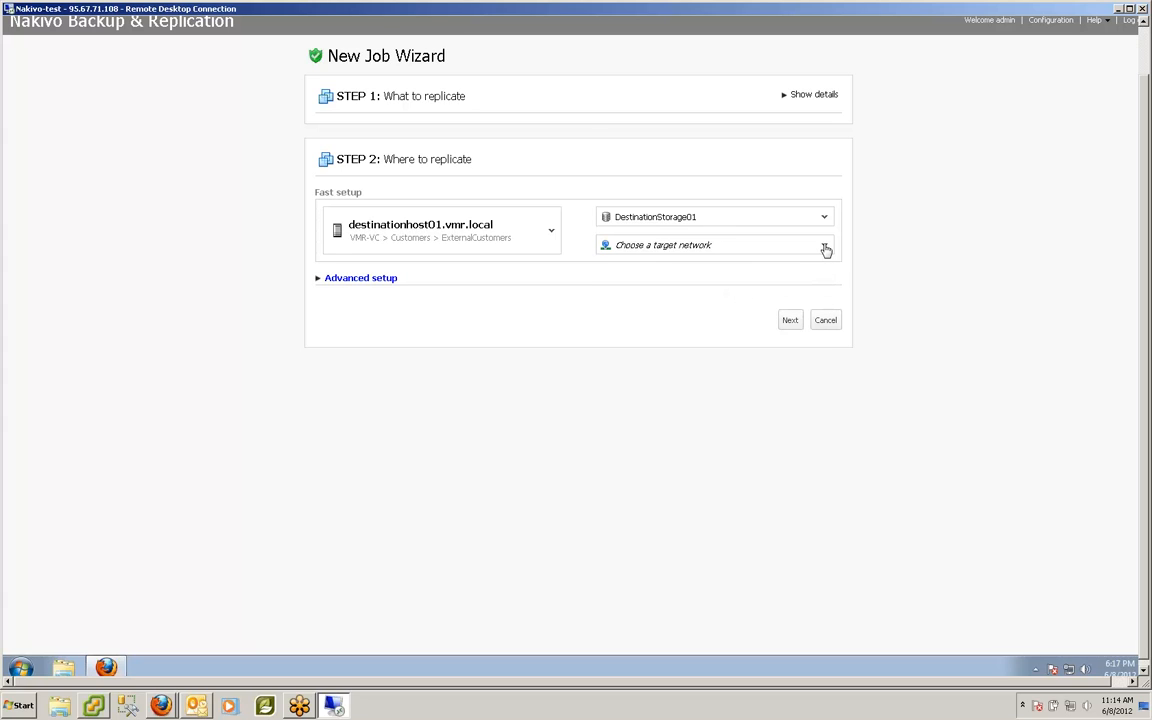
click(825, 247)
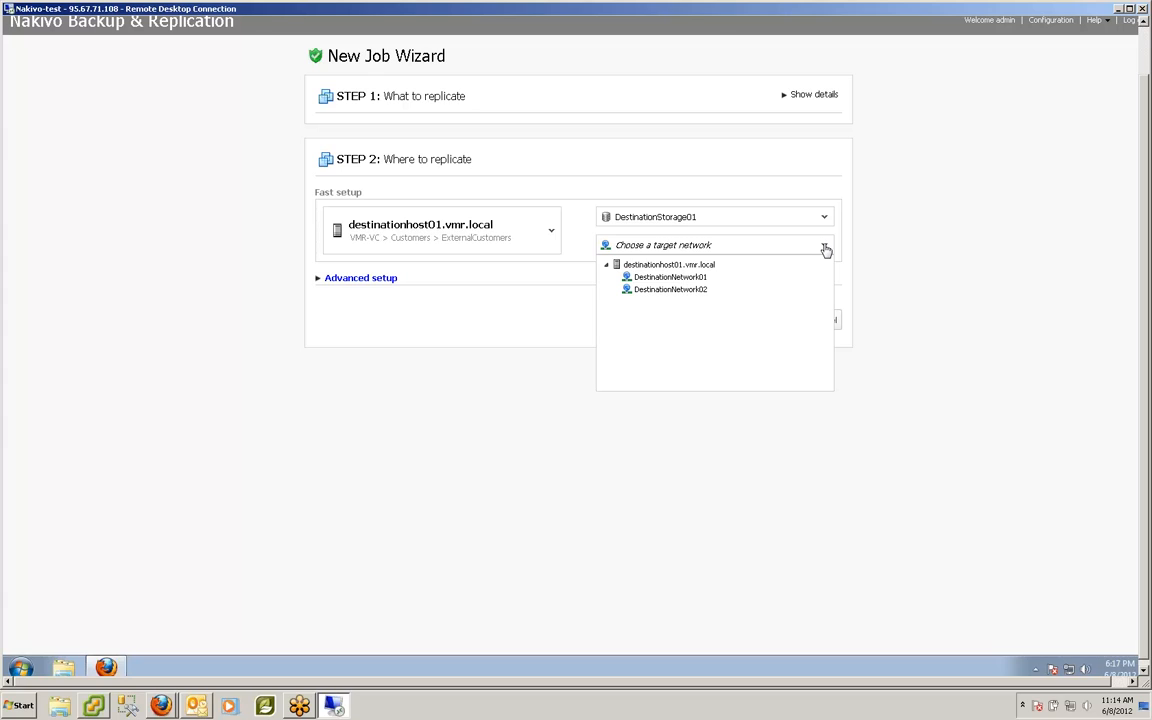
click(717, 280)
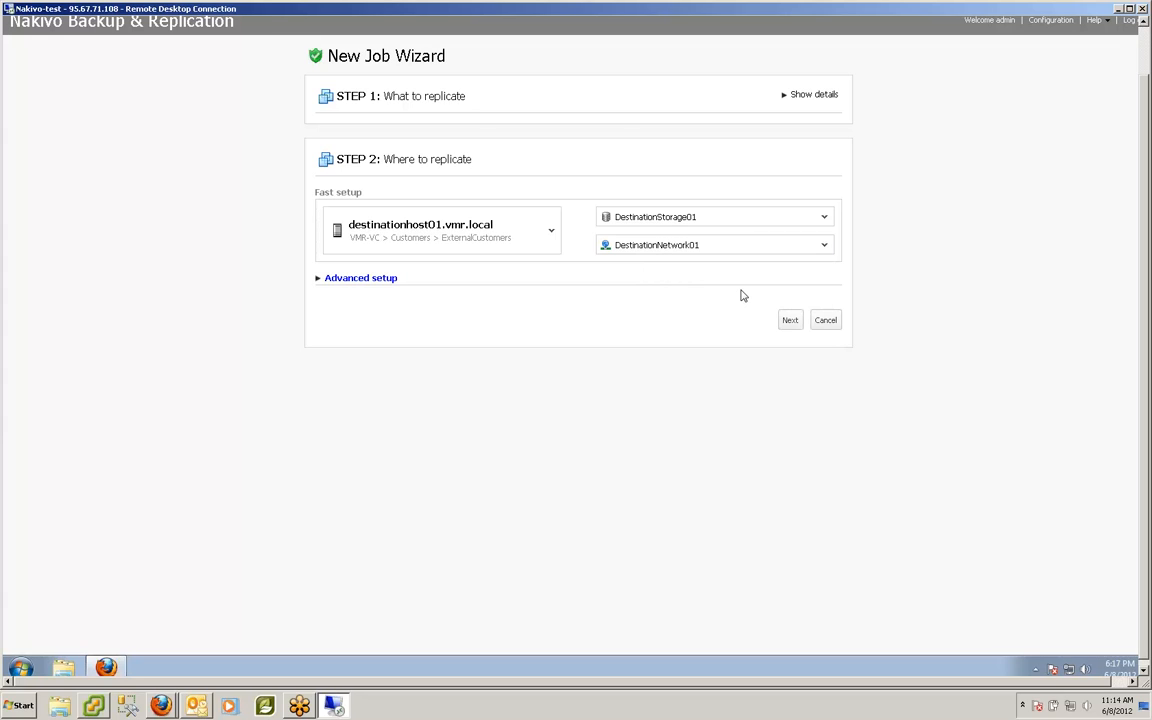
click(345, 280)
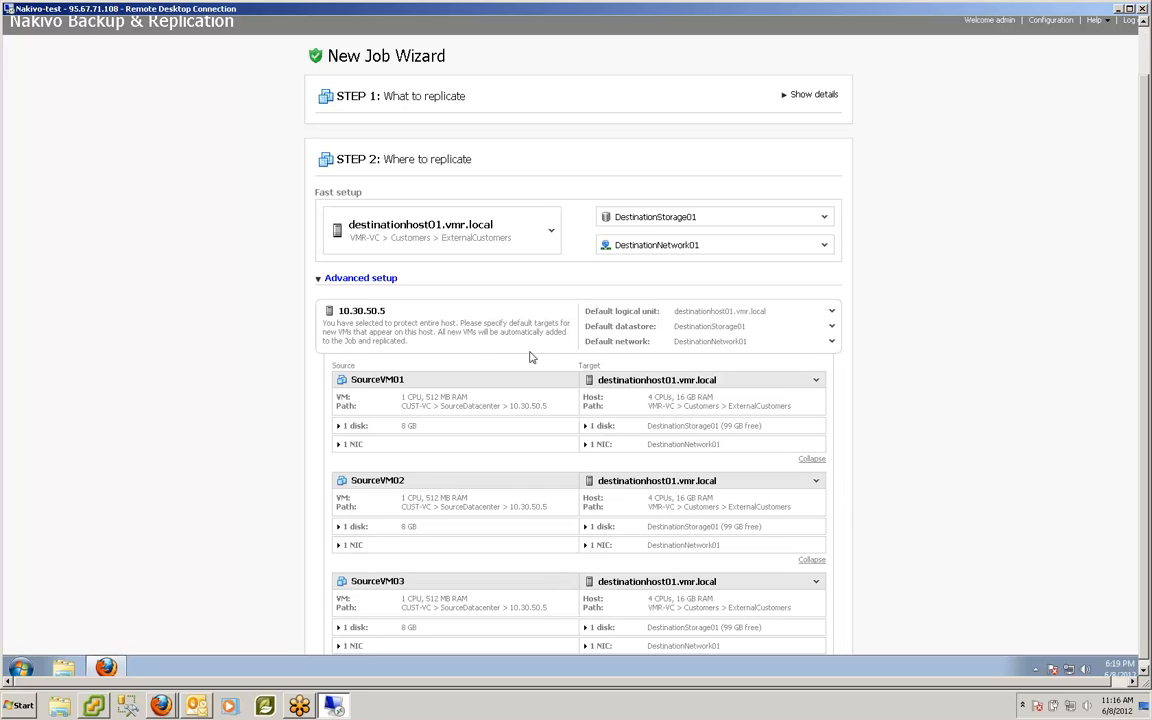
Step: Collapse the per-VM mapping details and advance to the When to replicate step
click(320, 279)
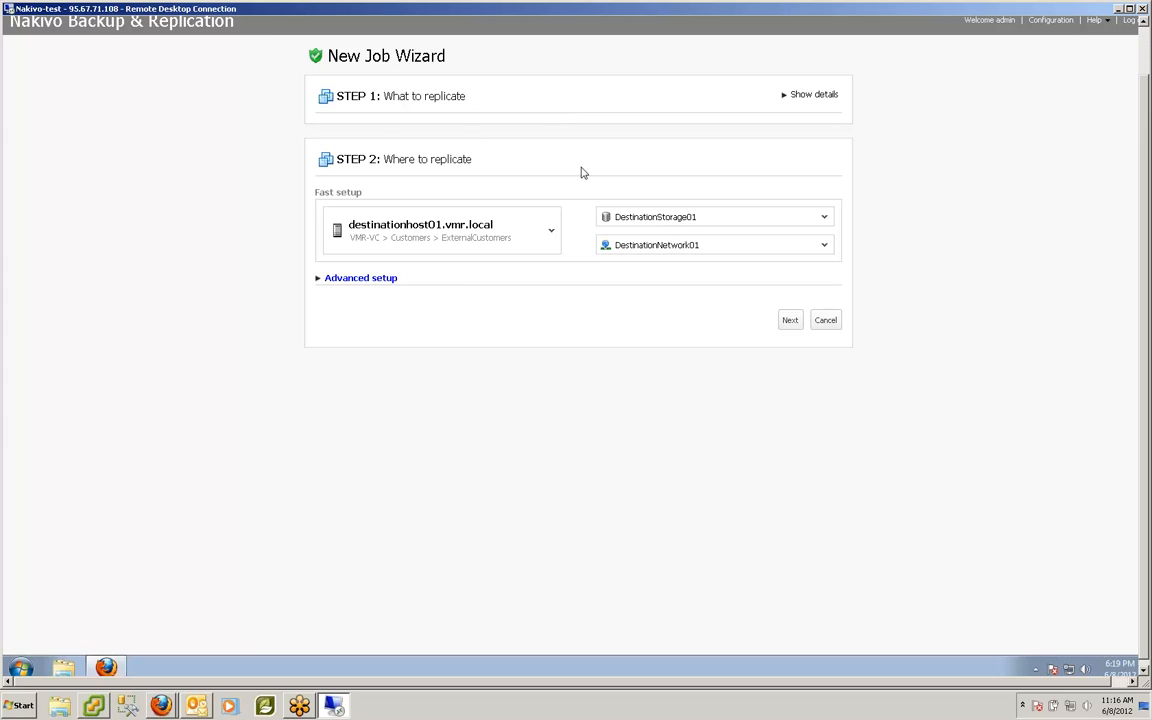
click(790, 322)
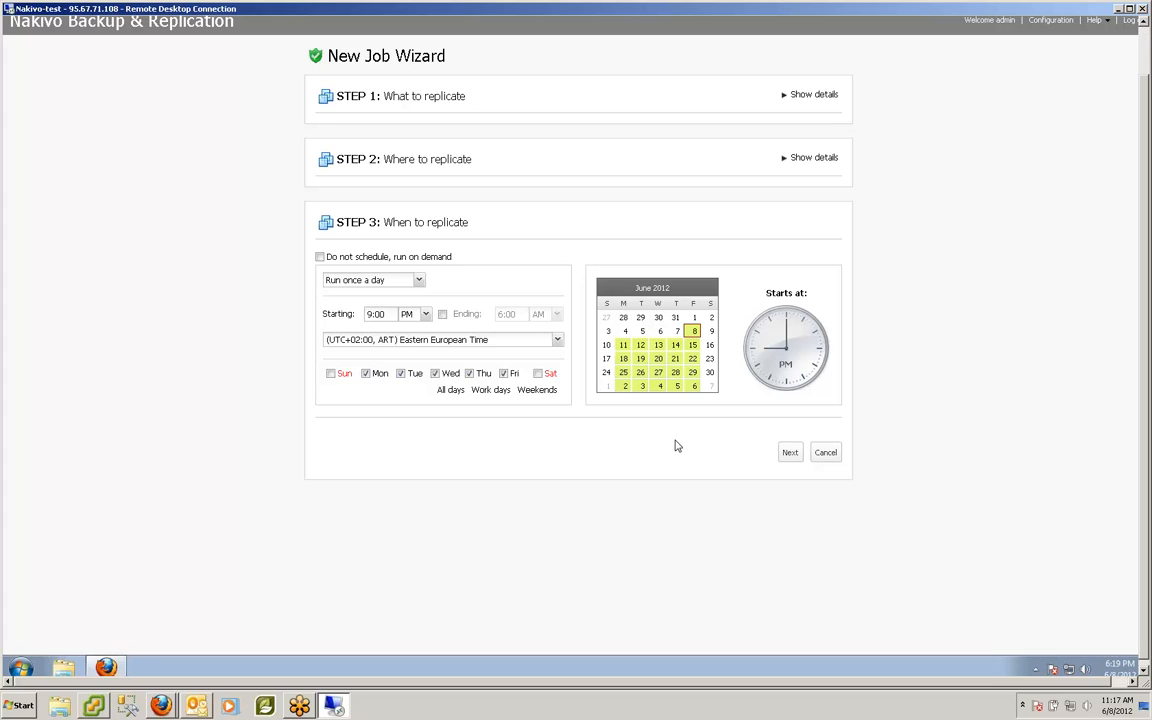
Step: Enable 'Do not schedule, run on demand' for the job
click(319, 258)
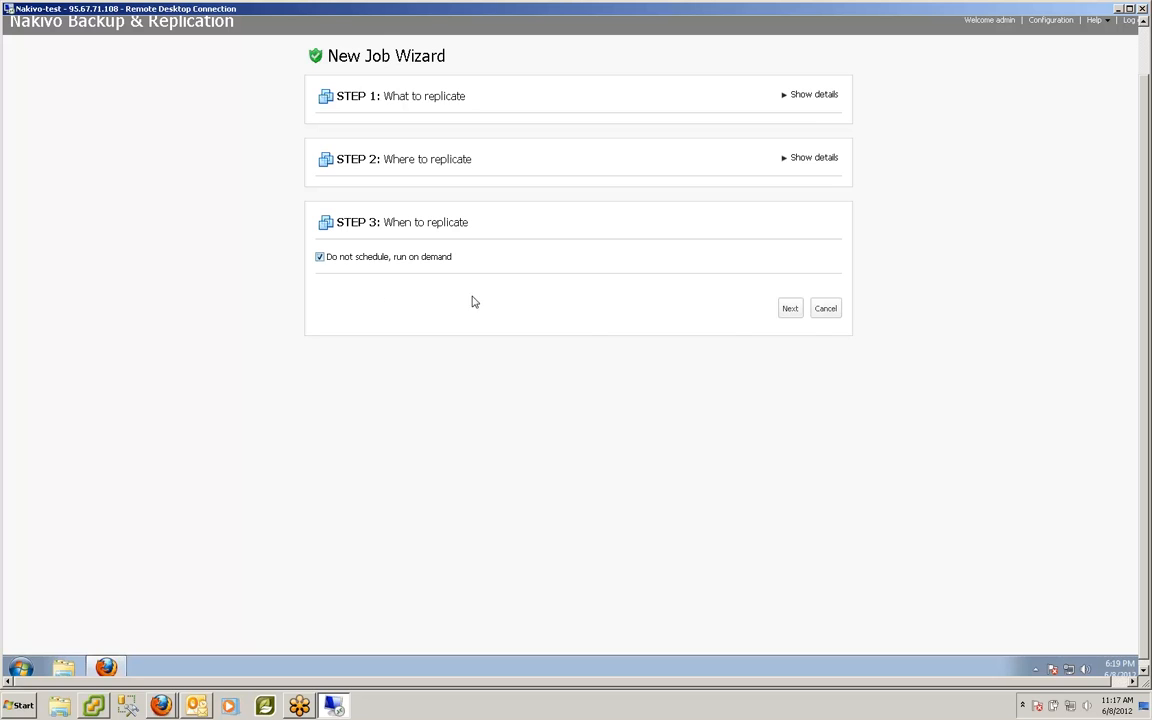
Step: On the job options step, rename the replication job to 'Test Job'
click(790, 312)
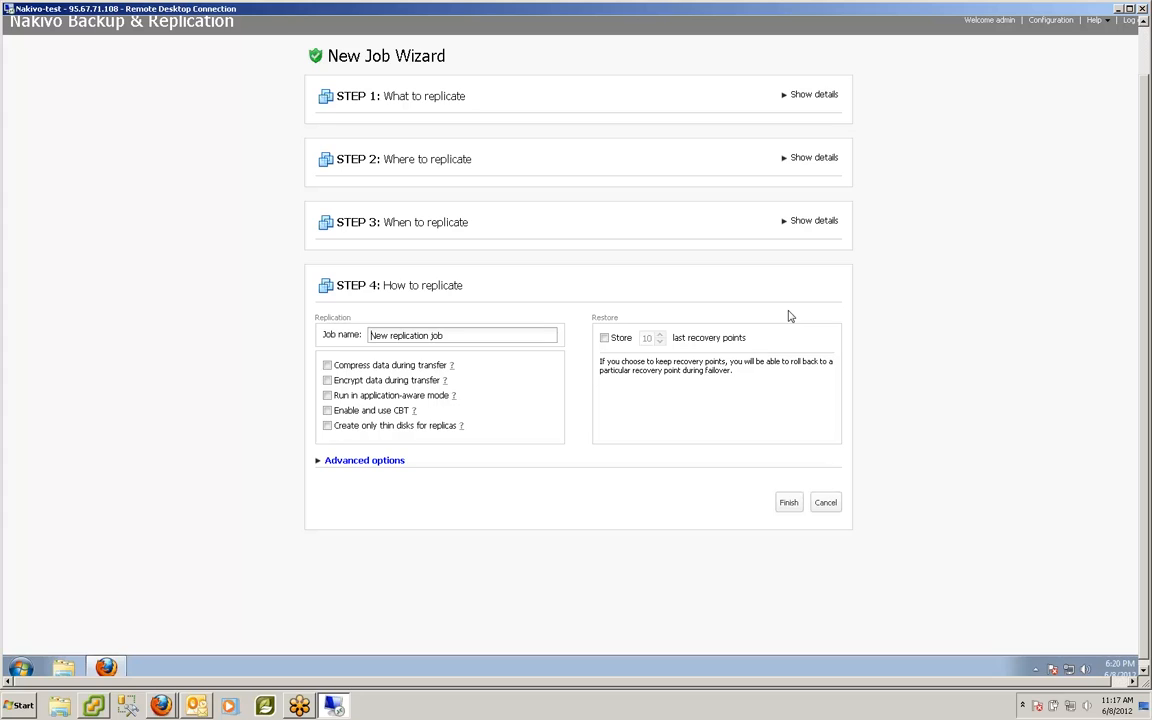
drag(468, 334, 321, 334)
click(454, 397)
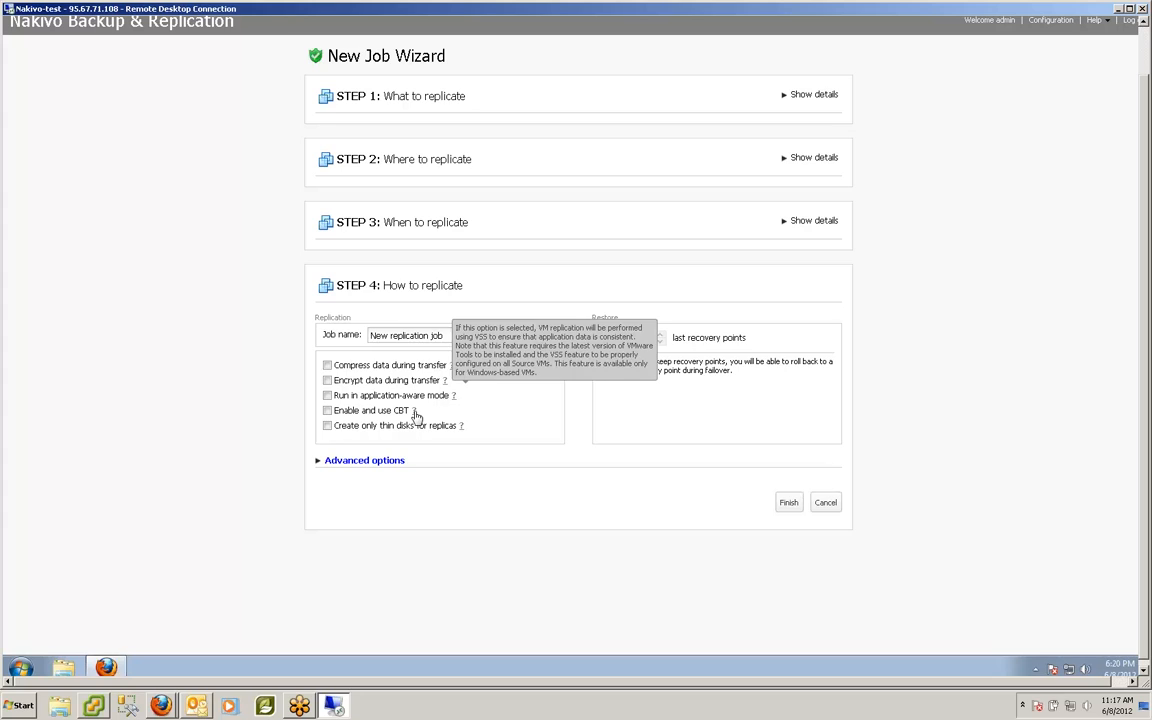
mouse_move(414, 412)
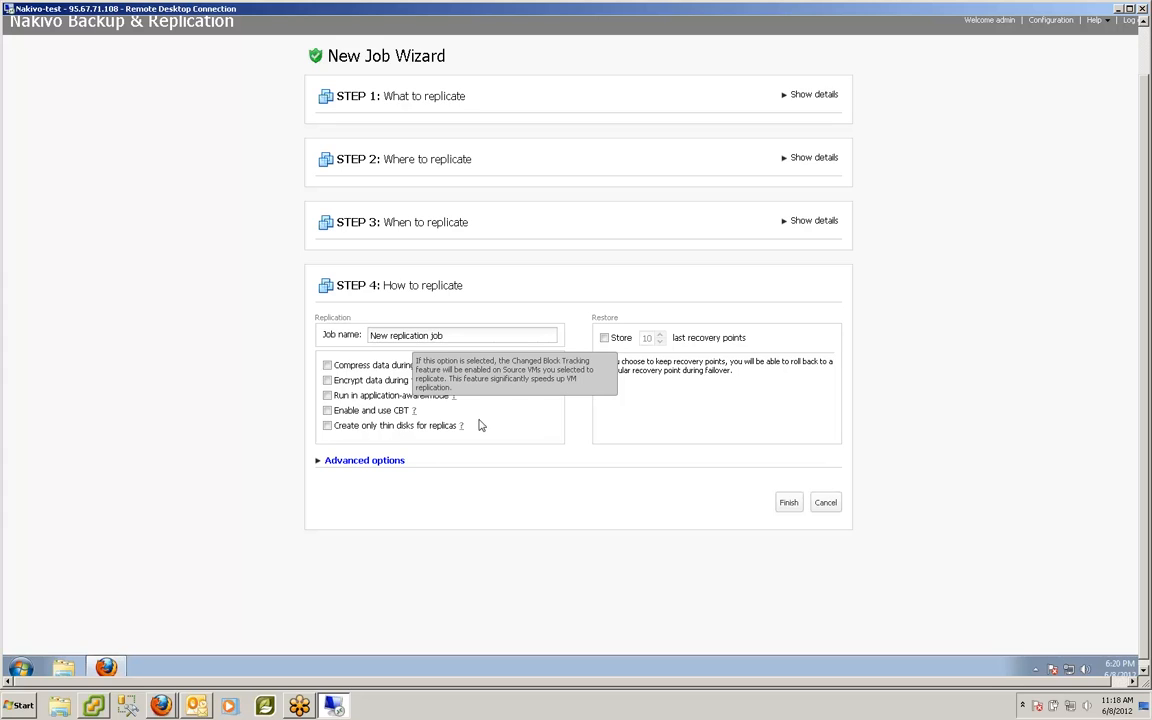
mouse_move(463, 428)
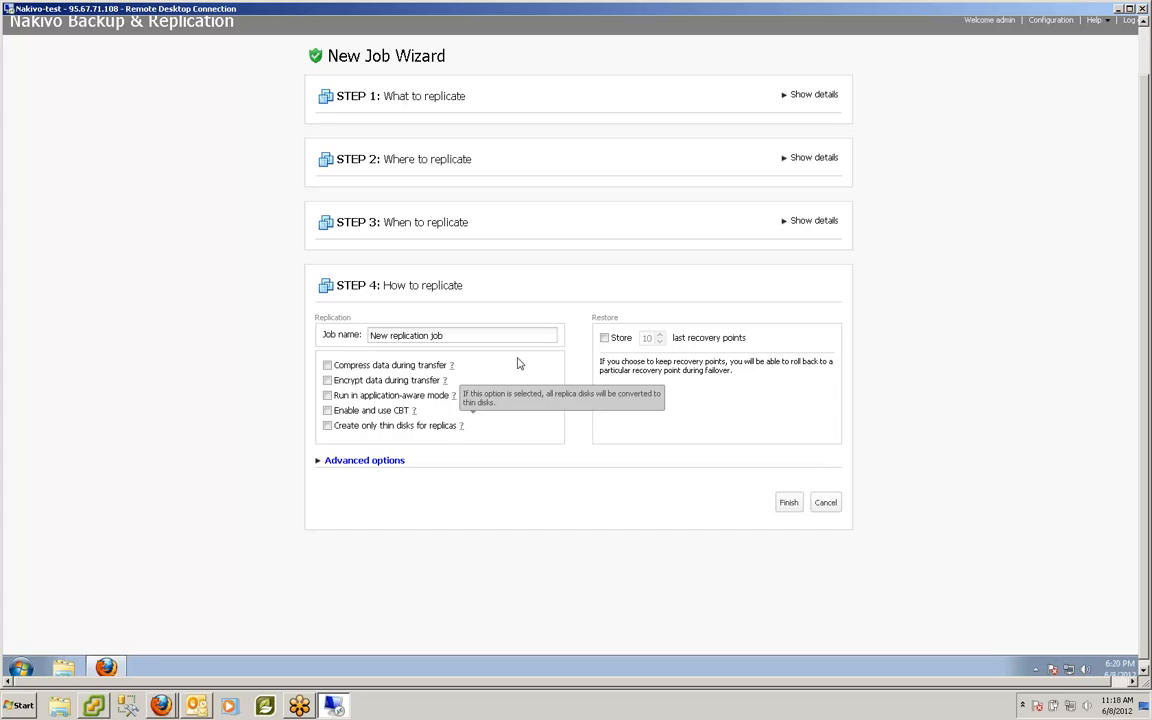
drag(435, 333, 296, 328)
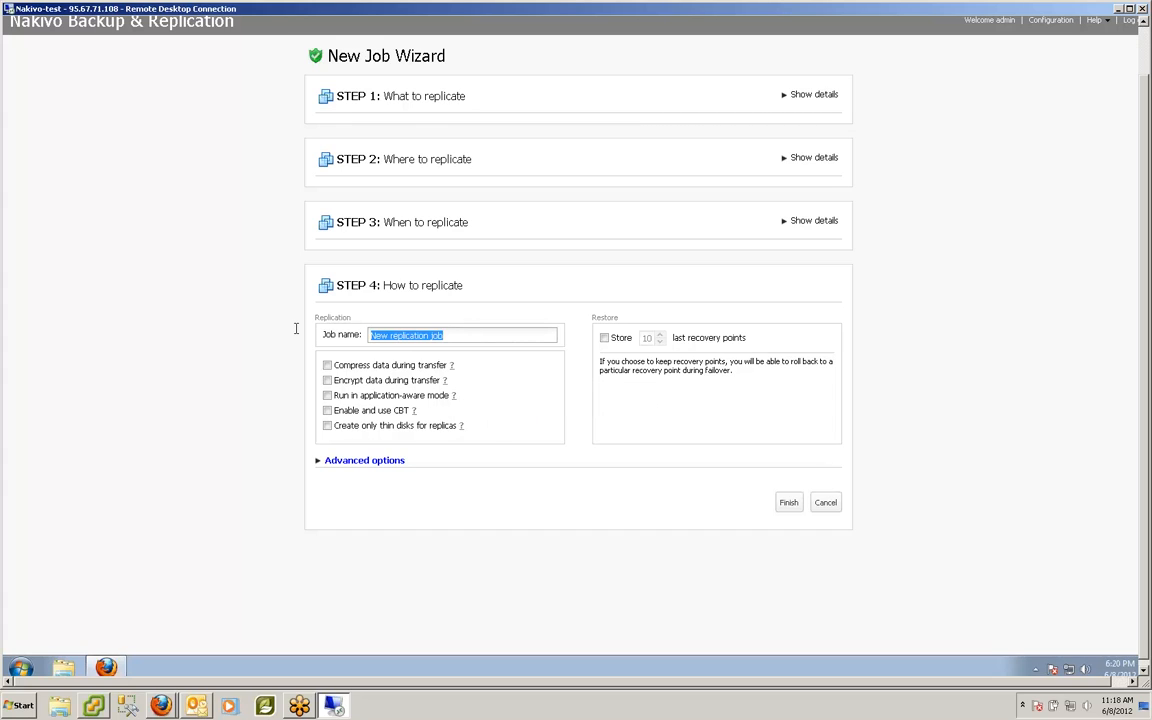
text(Test Job)
Step: Leave 'Compress data during transfer' unchecked and finish creating the job
click(327, 365)
click(327, 365)
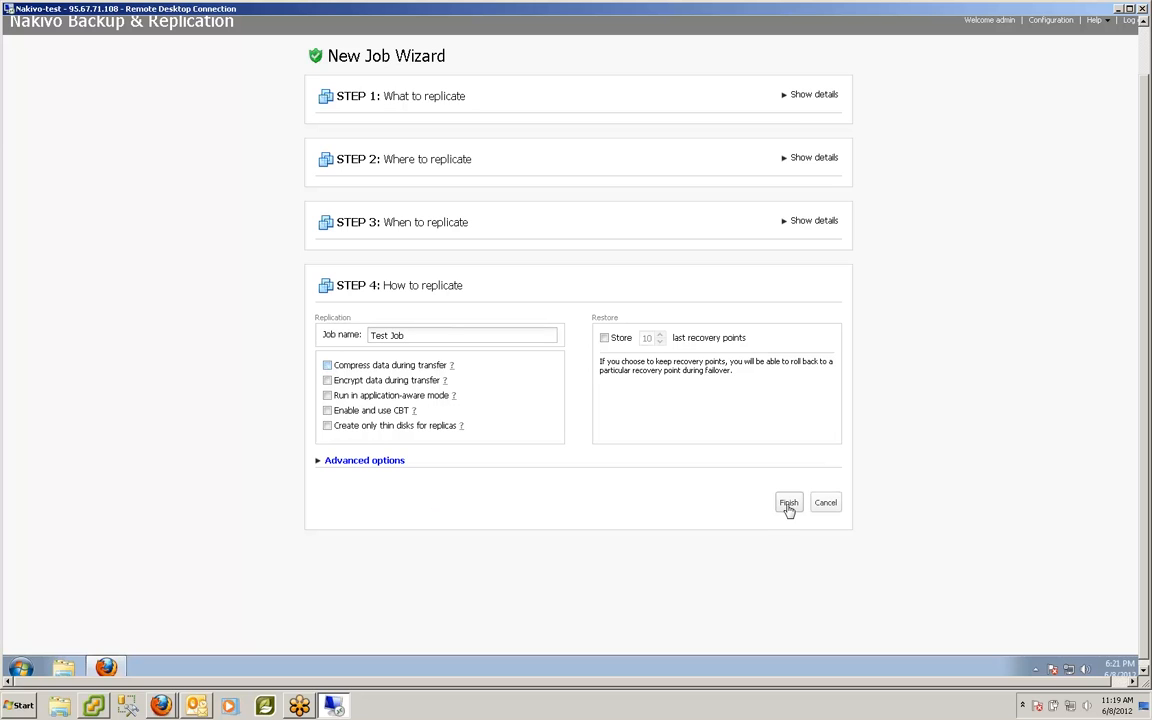
click(788, 506)
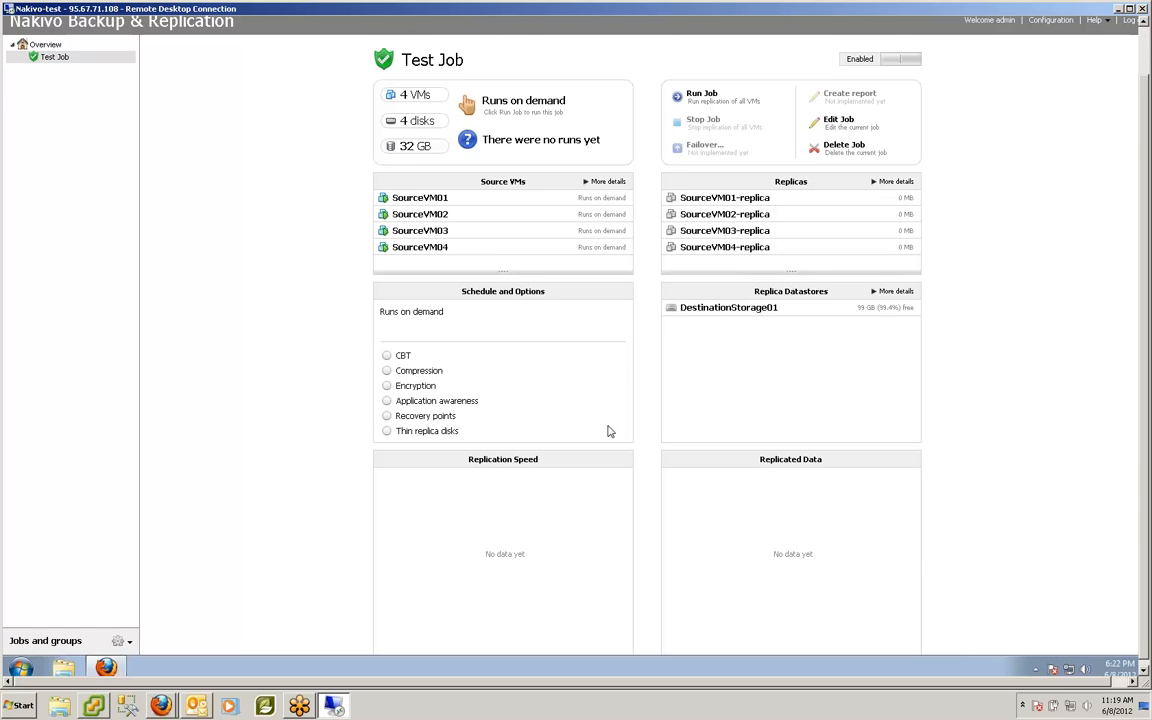
Step: Run Test Job now and confirm the run in the dialog
click(701, 95)
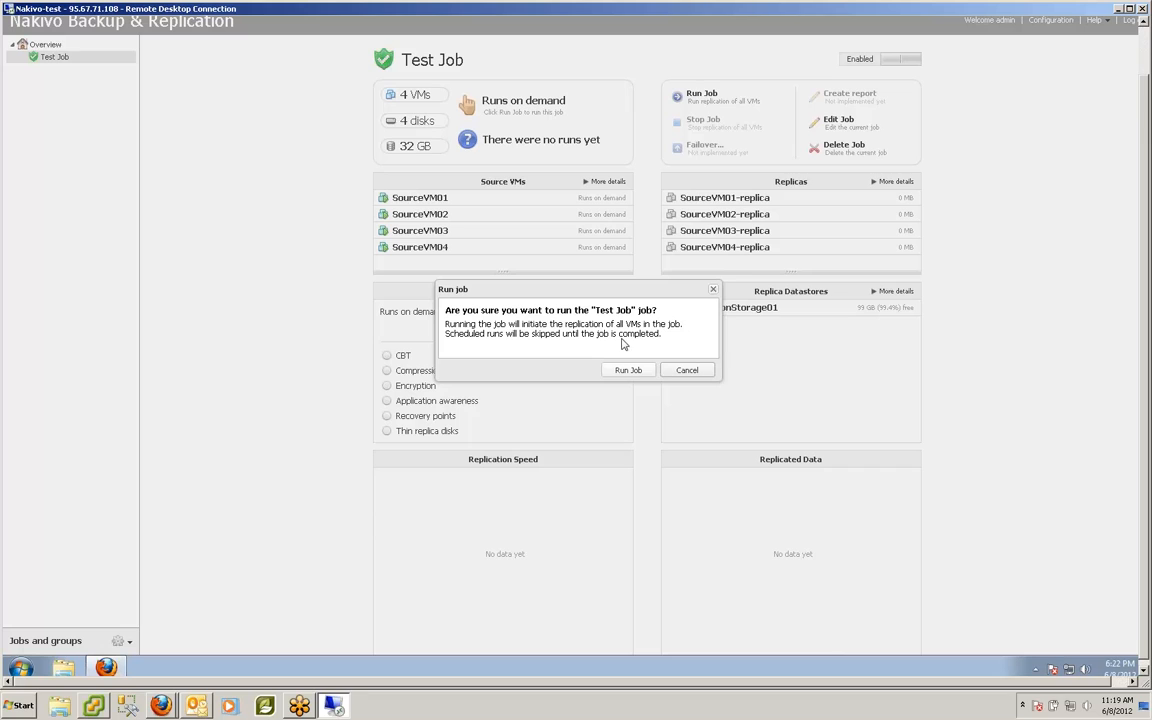
click(628, 371)
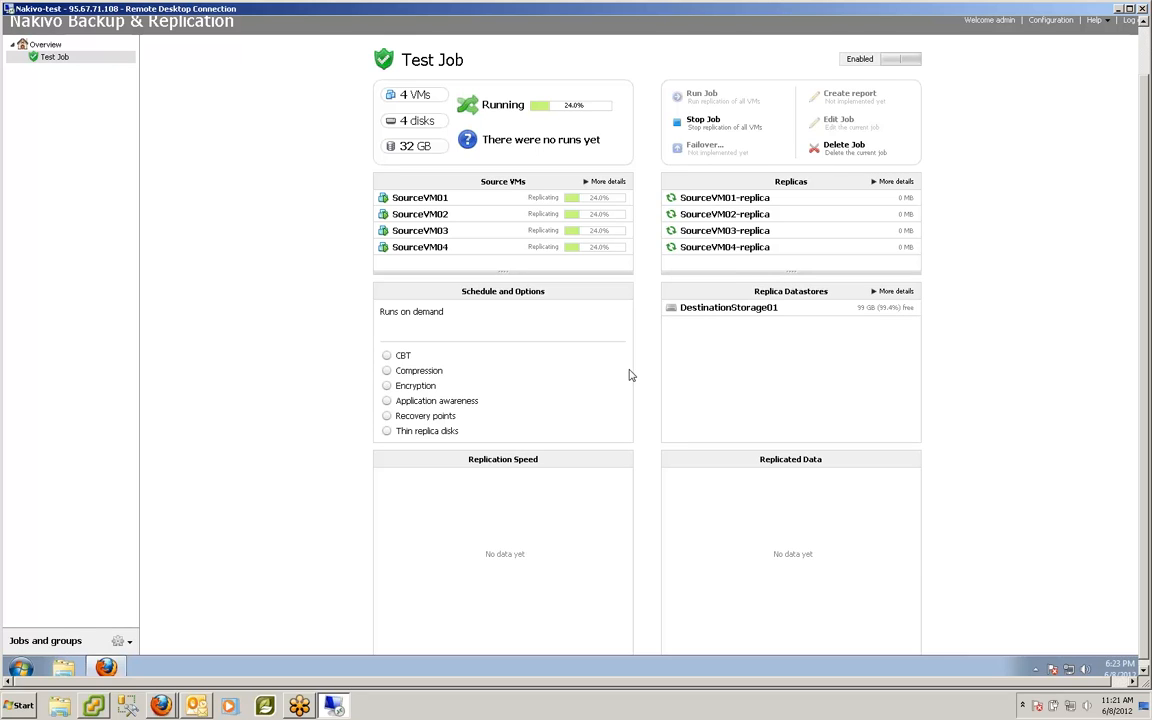
Step: Show details for replica datastore DestinationStorage01, with 99 GB free of 100 GB
click(893, 291)
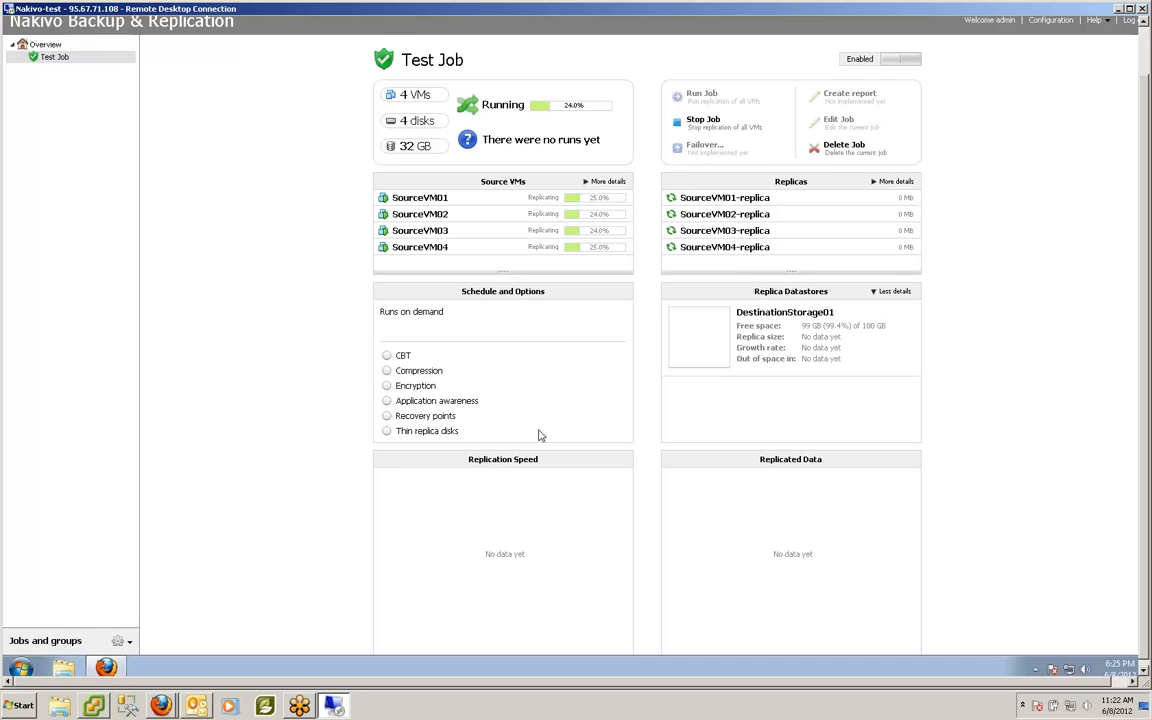
Step: Create a job group named 'Test Group' and move Test Job into it
click(130, 641)
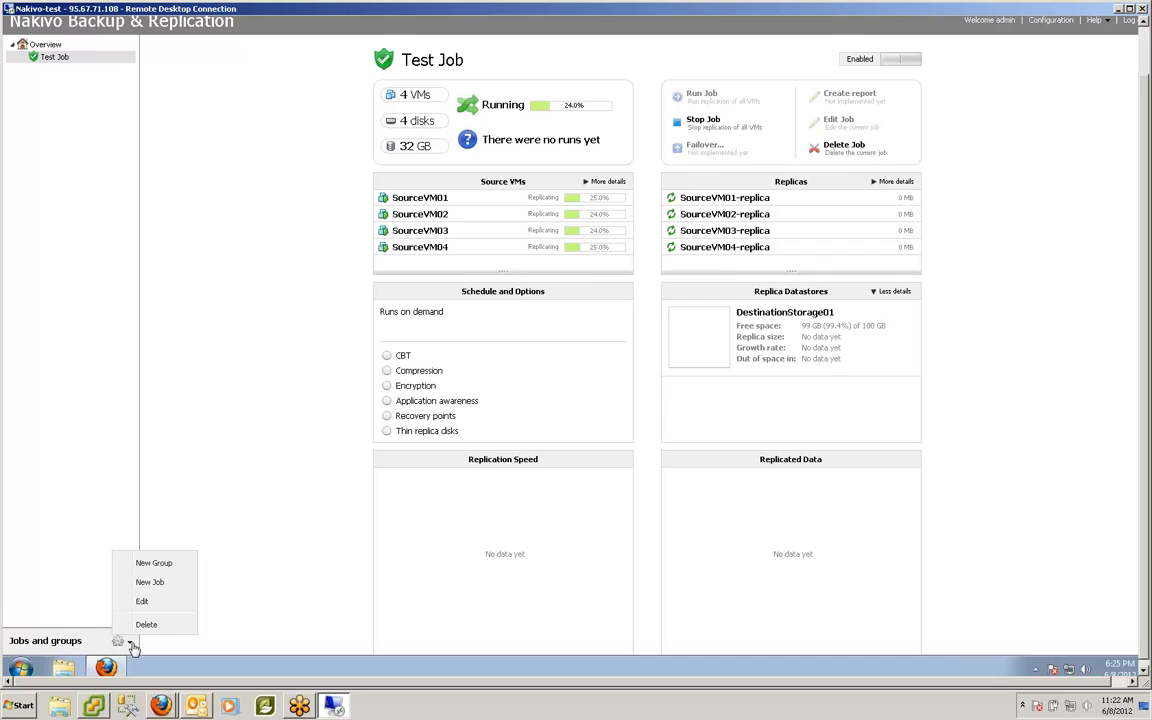
click(155, 563)
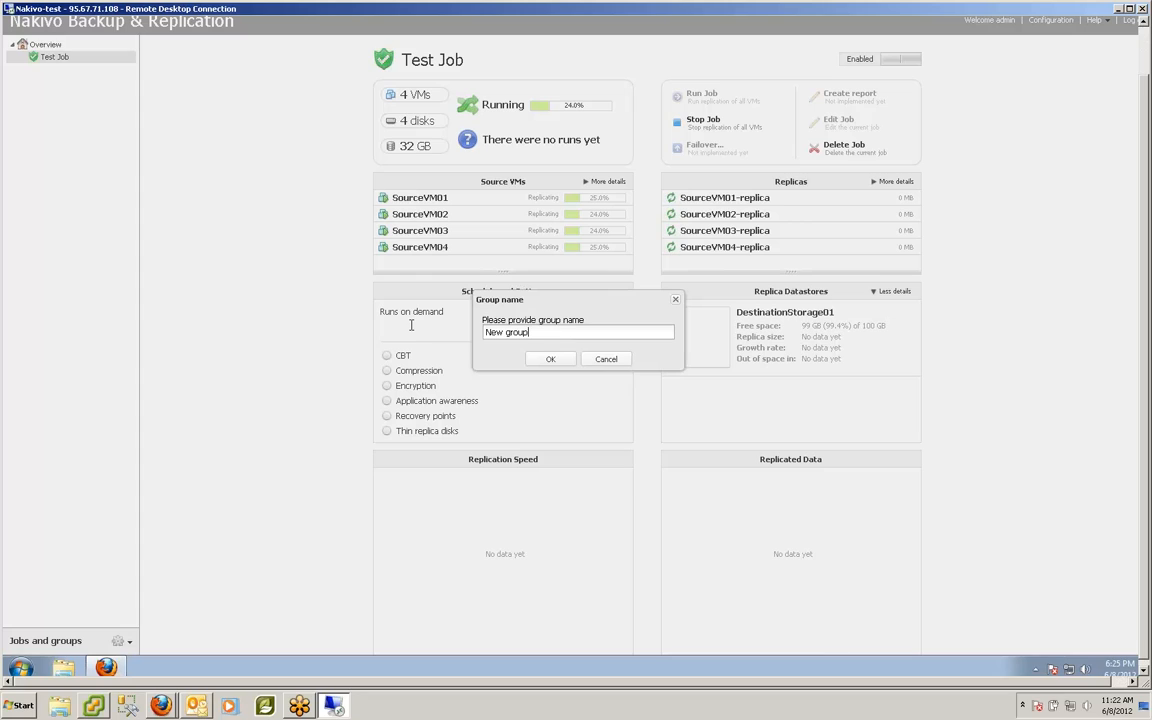
drag(553, 332, 410, 330)
text(Test Group)
click(551, 360)
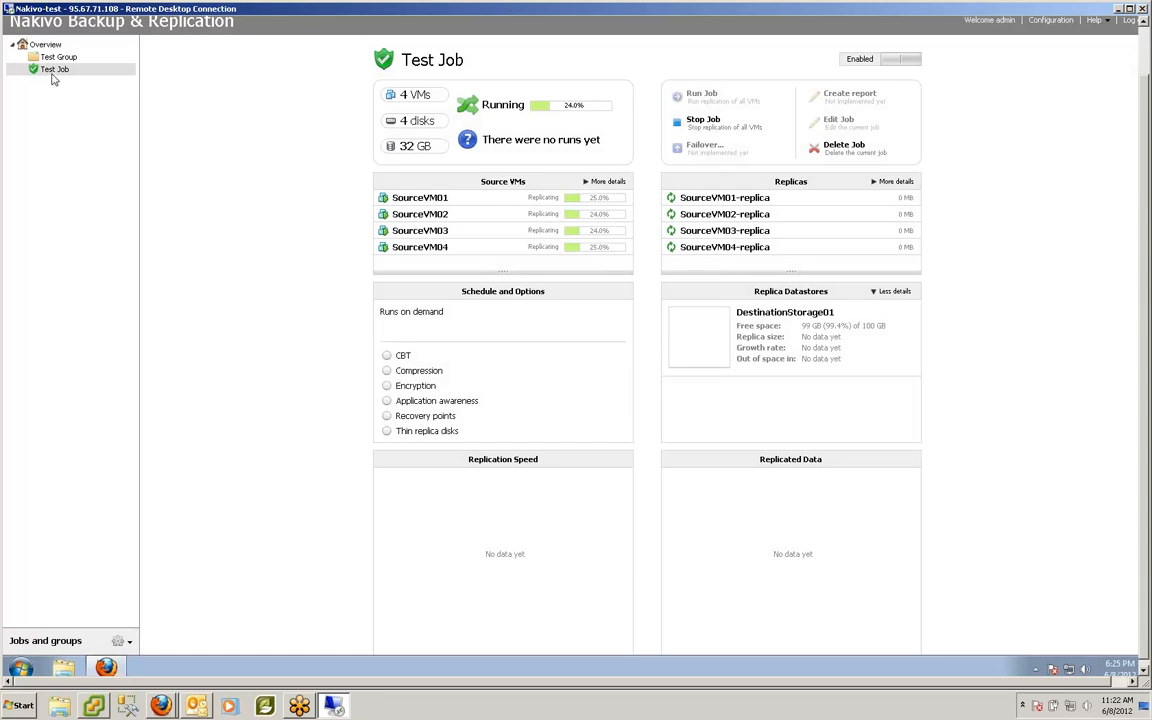
drag(62, 65, 60, 58)
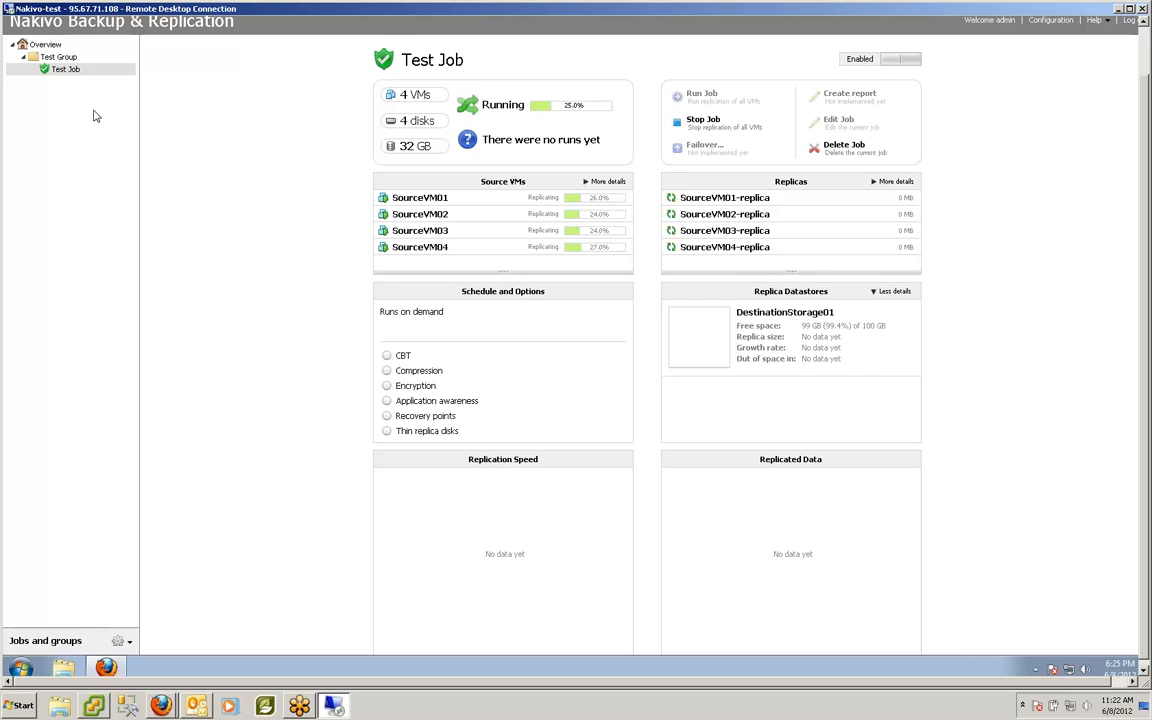
Step: Open Test Group's overview: 1 job, 9.3 MB/s, 27.9 GB replicated
click(71, 60)
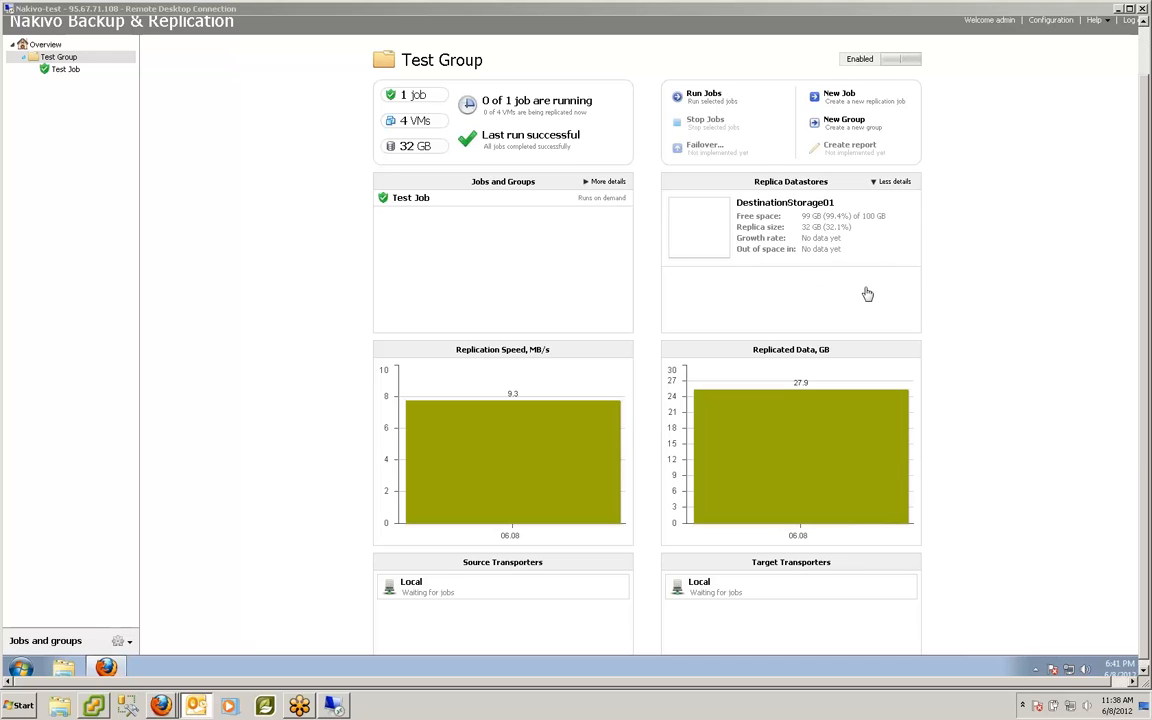
Step: Open Test Job's dashboard listing four 8 GB replicas
drag(1147, 396, 1148, 435)
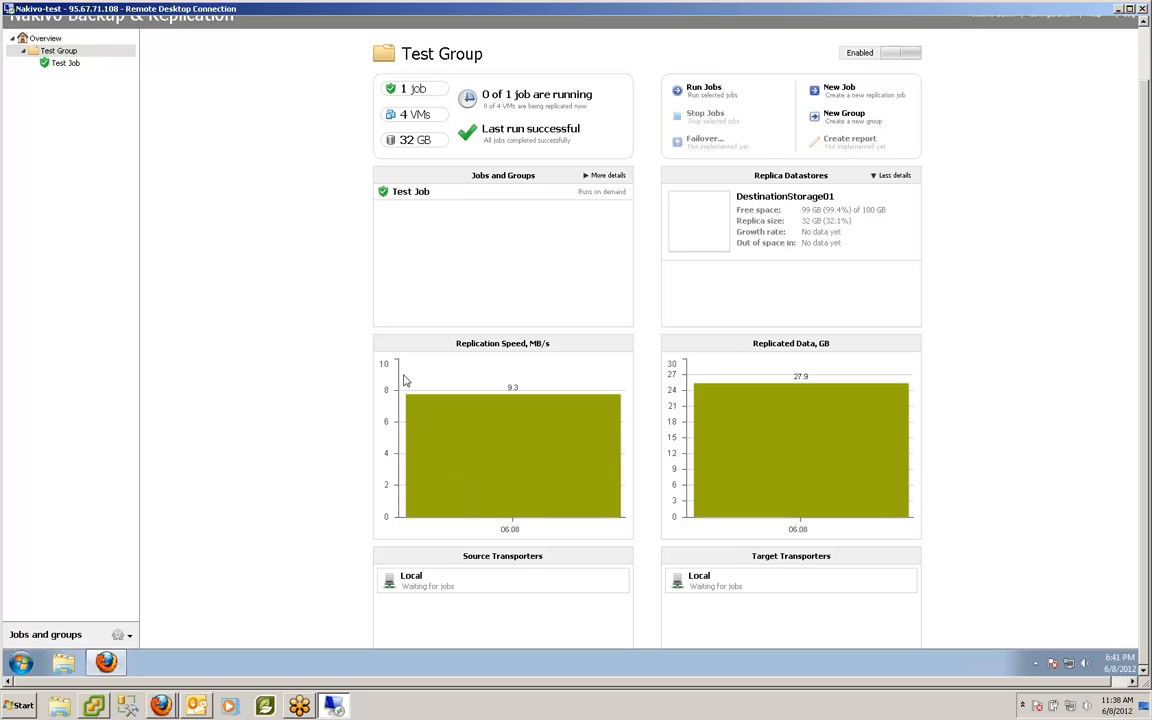
click(66, 63)
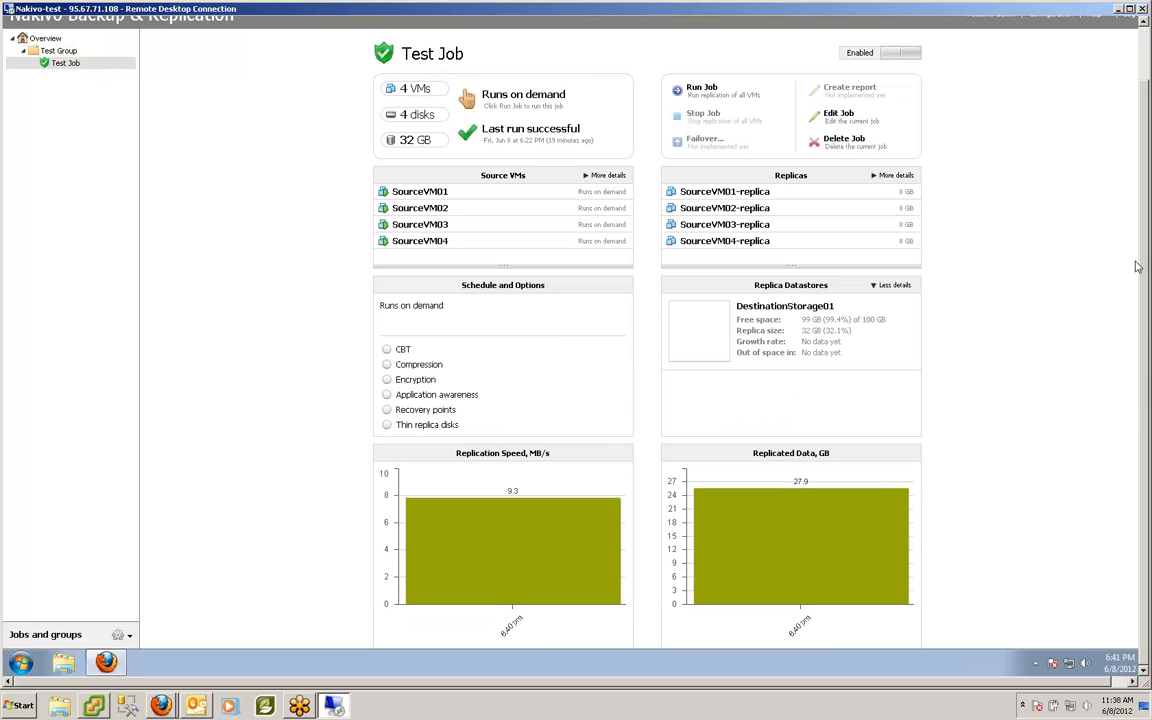
Step: Show Replicas details, enlarge the Source VMs and Replicas panels, then return to compact rows
click(893, 177)
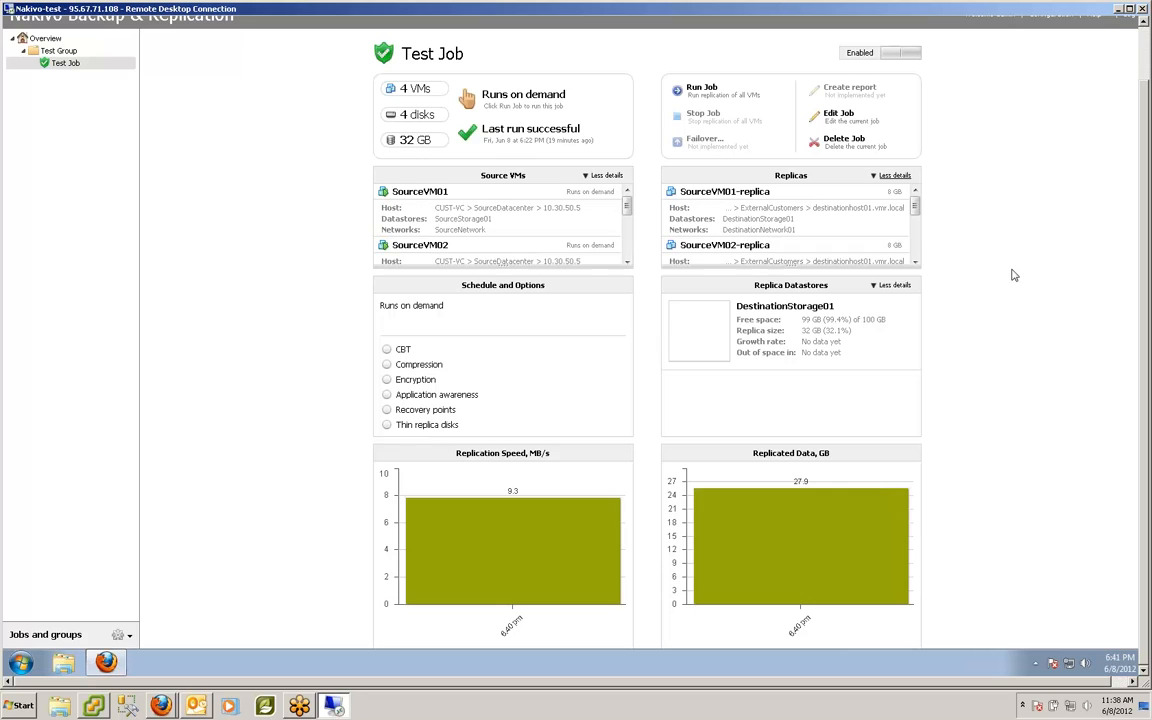
drag(914, 208, 913, 260)
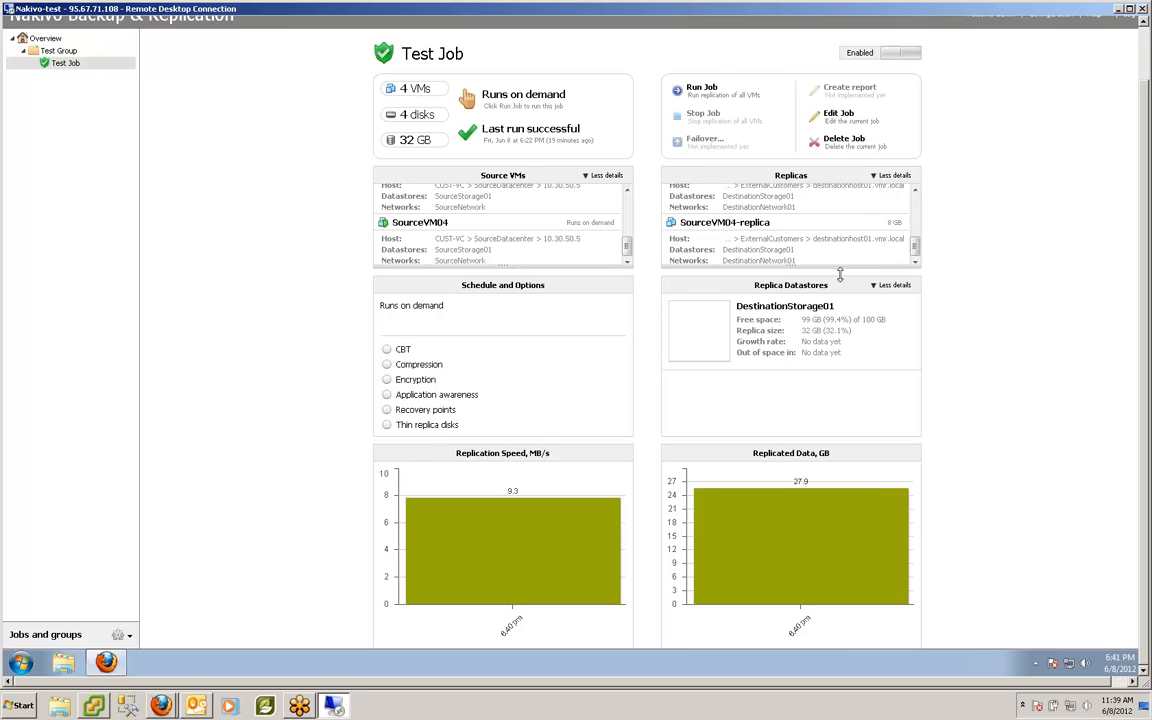
drag(841, 265, 856, 327)
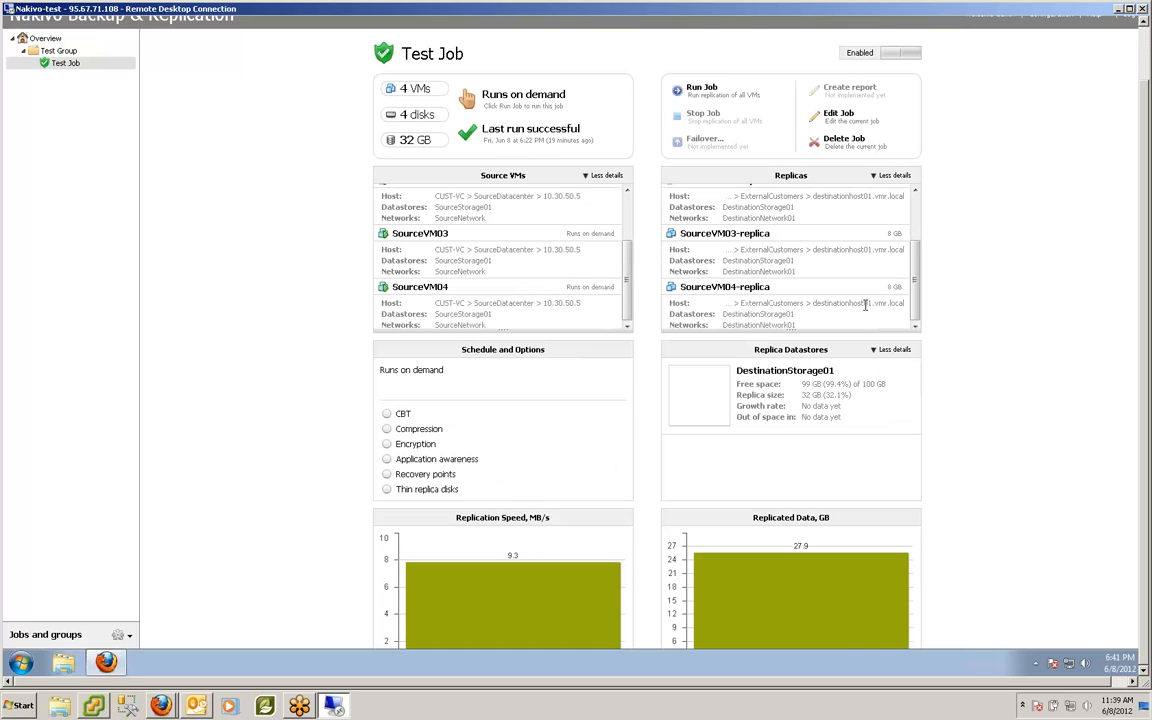
mouse_move(916, 273)
mouse_down()
mouse_move(922, 234)
mouse_move(918, 287)
mouse_up()
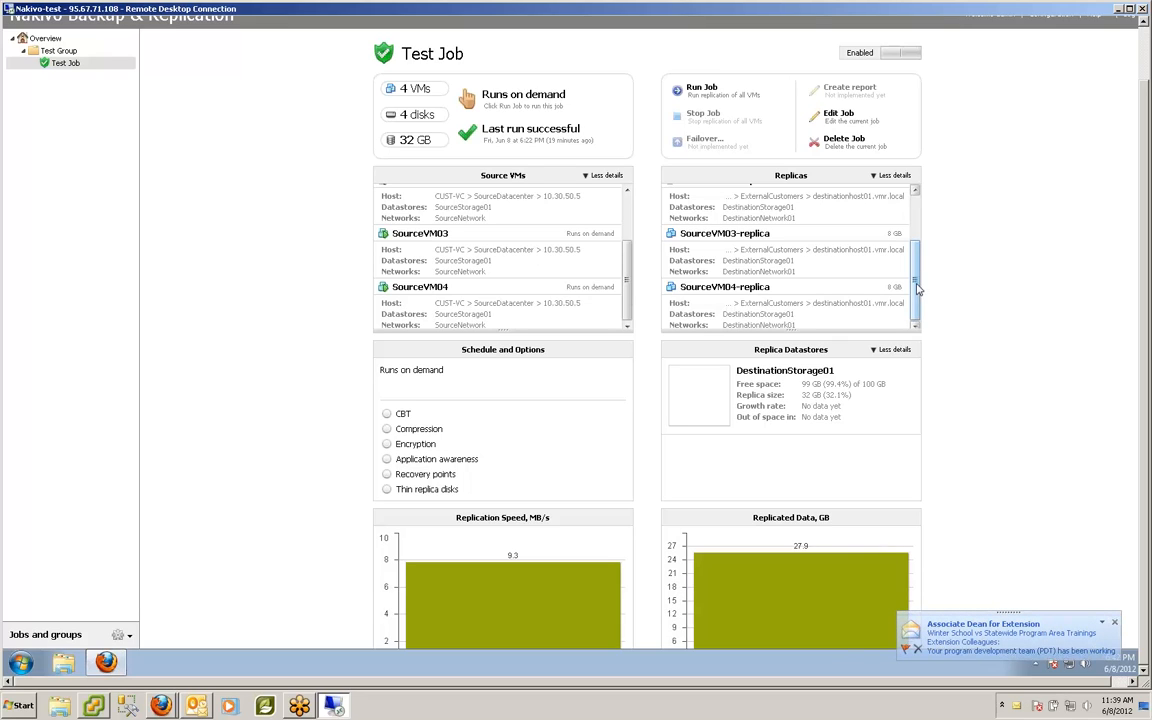
click(895, 176)
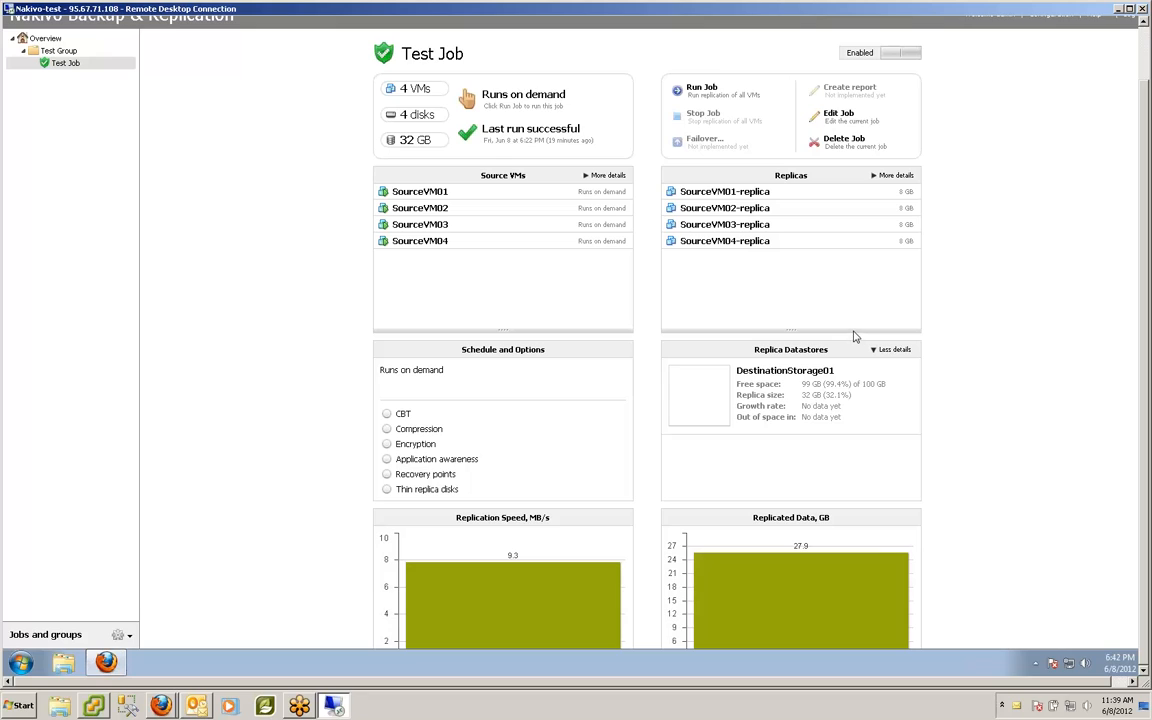
Step: Shrink the VM panels, clear the stray row highlight, and close the Remote Desktop window
drag(852, 330, 850, 279)
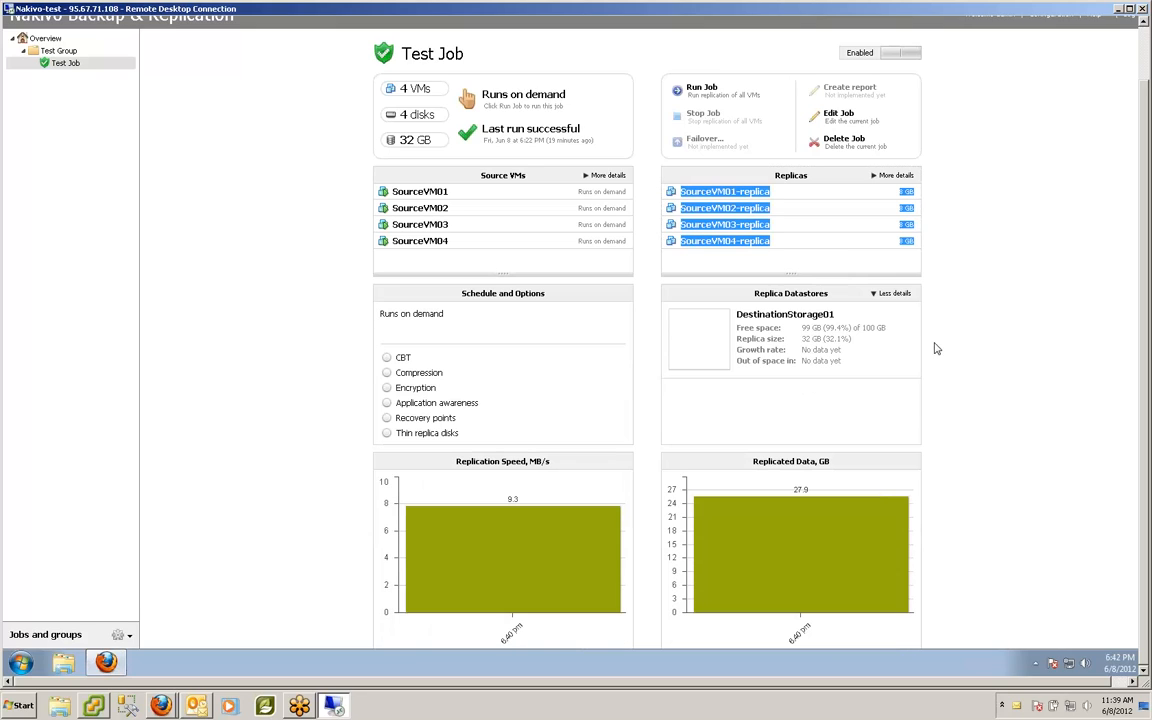
click(516, 546)
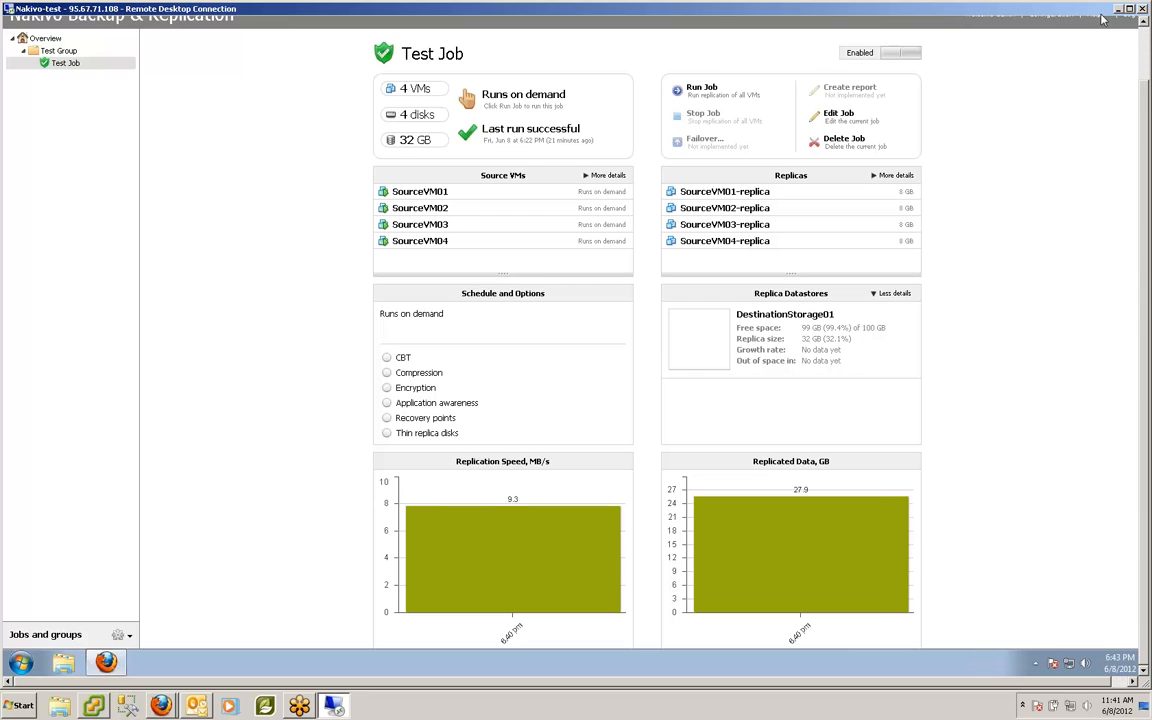
click(1143, 9)
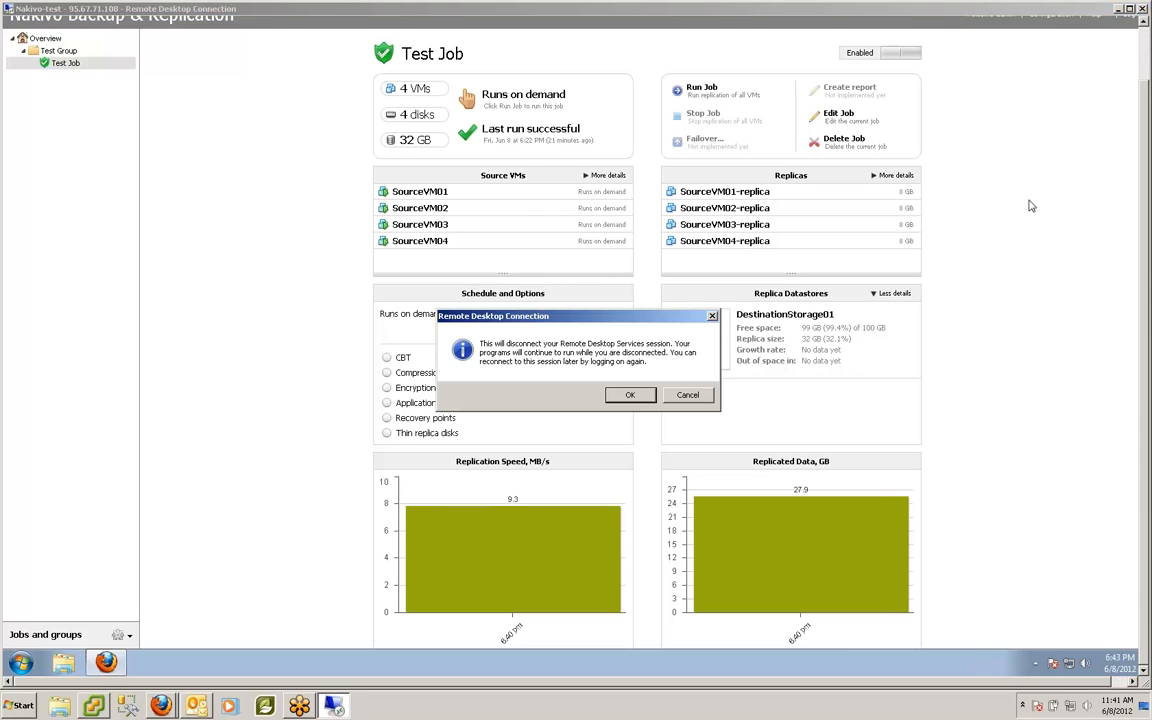